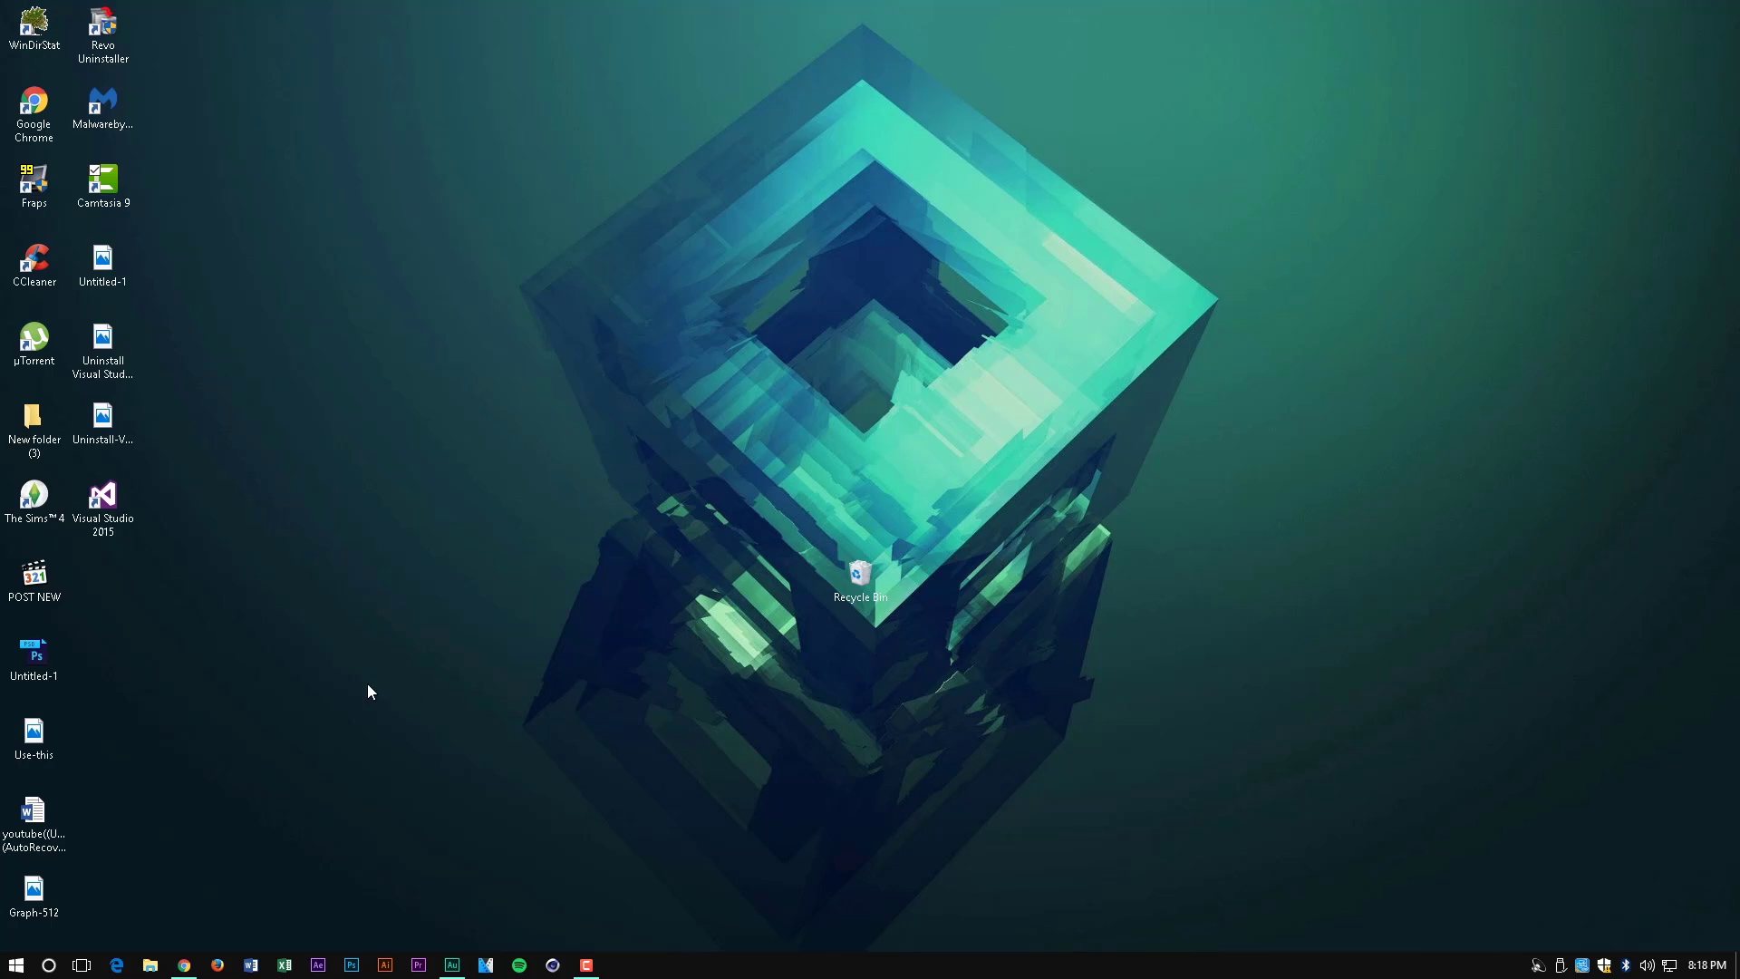
Search Google for 'microsoft visual studio removal tool'
{"action": "left_click", "coordinate": [184, 964]}
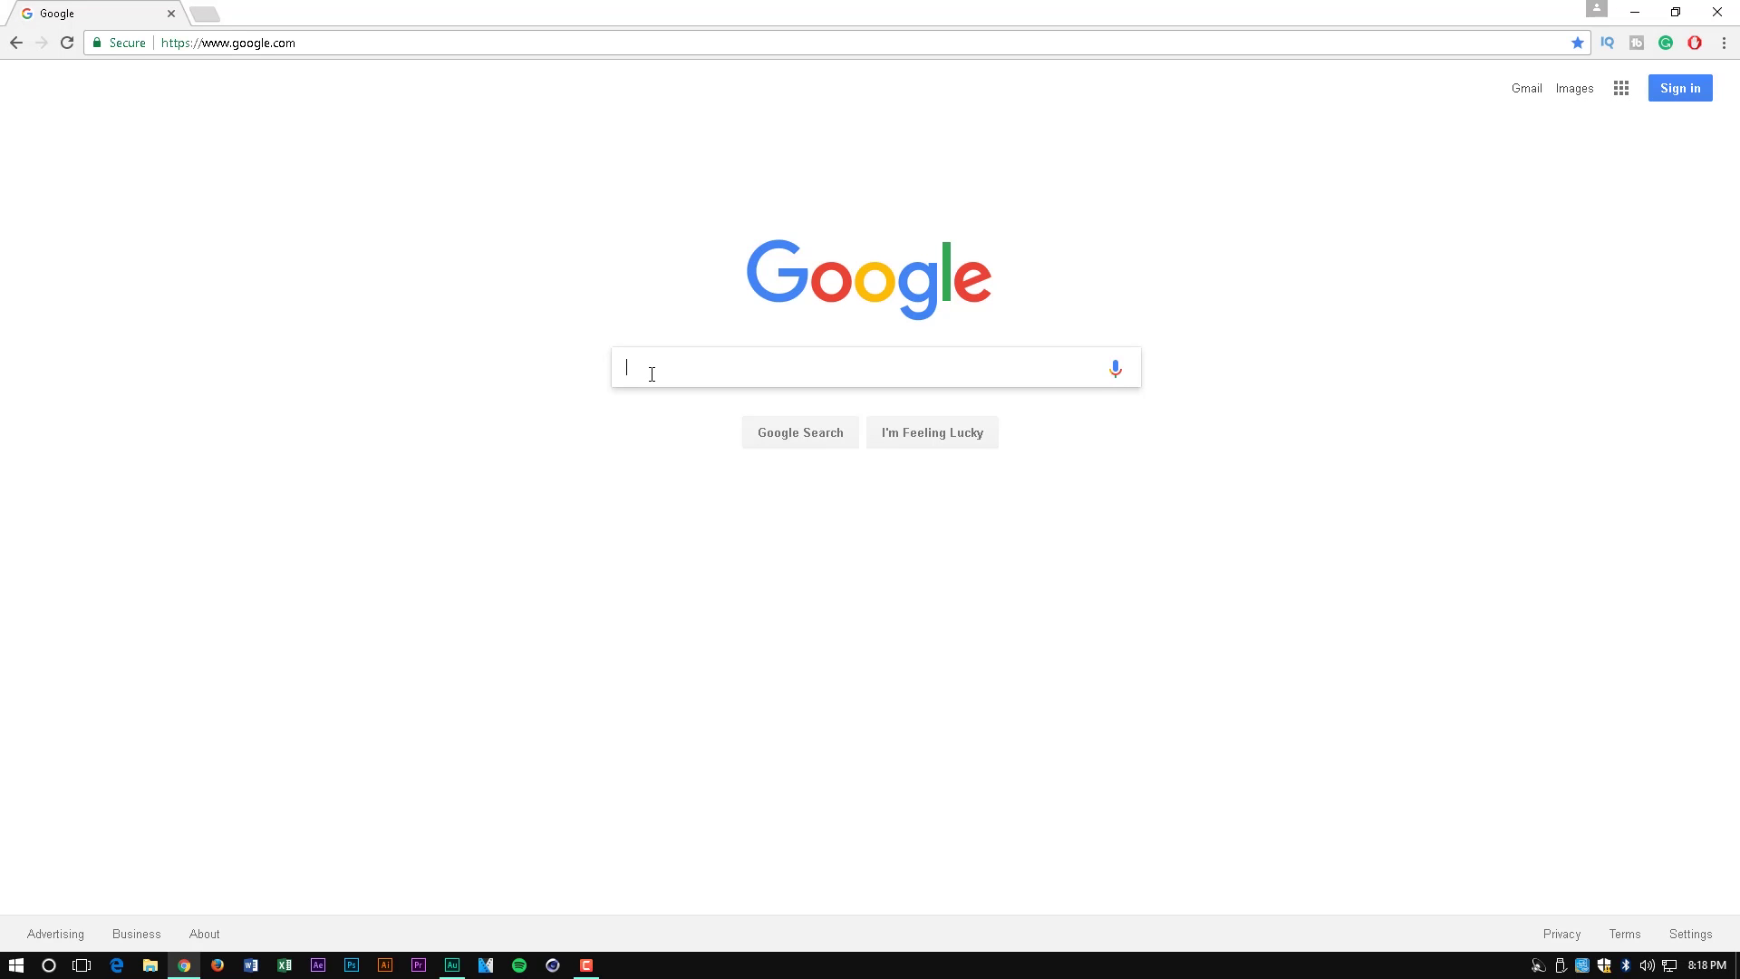
{"action": "type", "text": "Mi"}
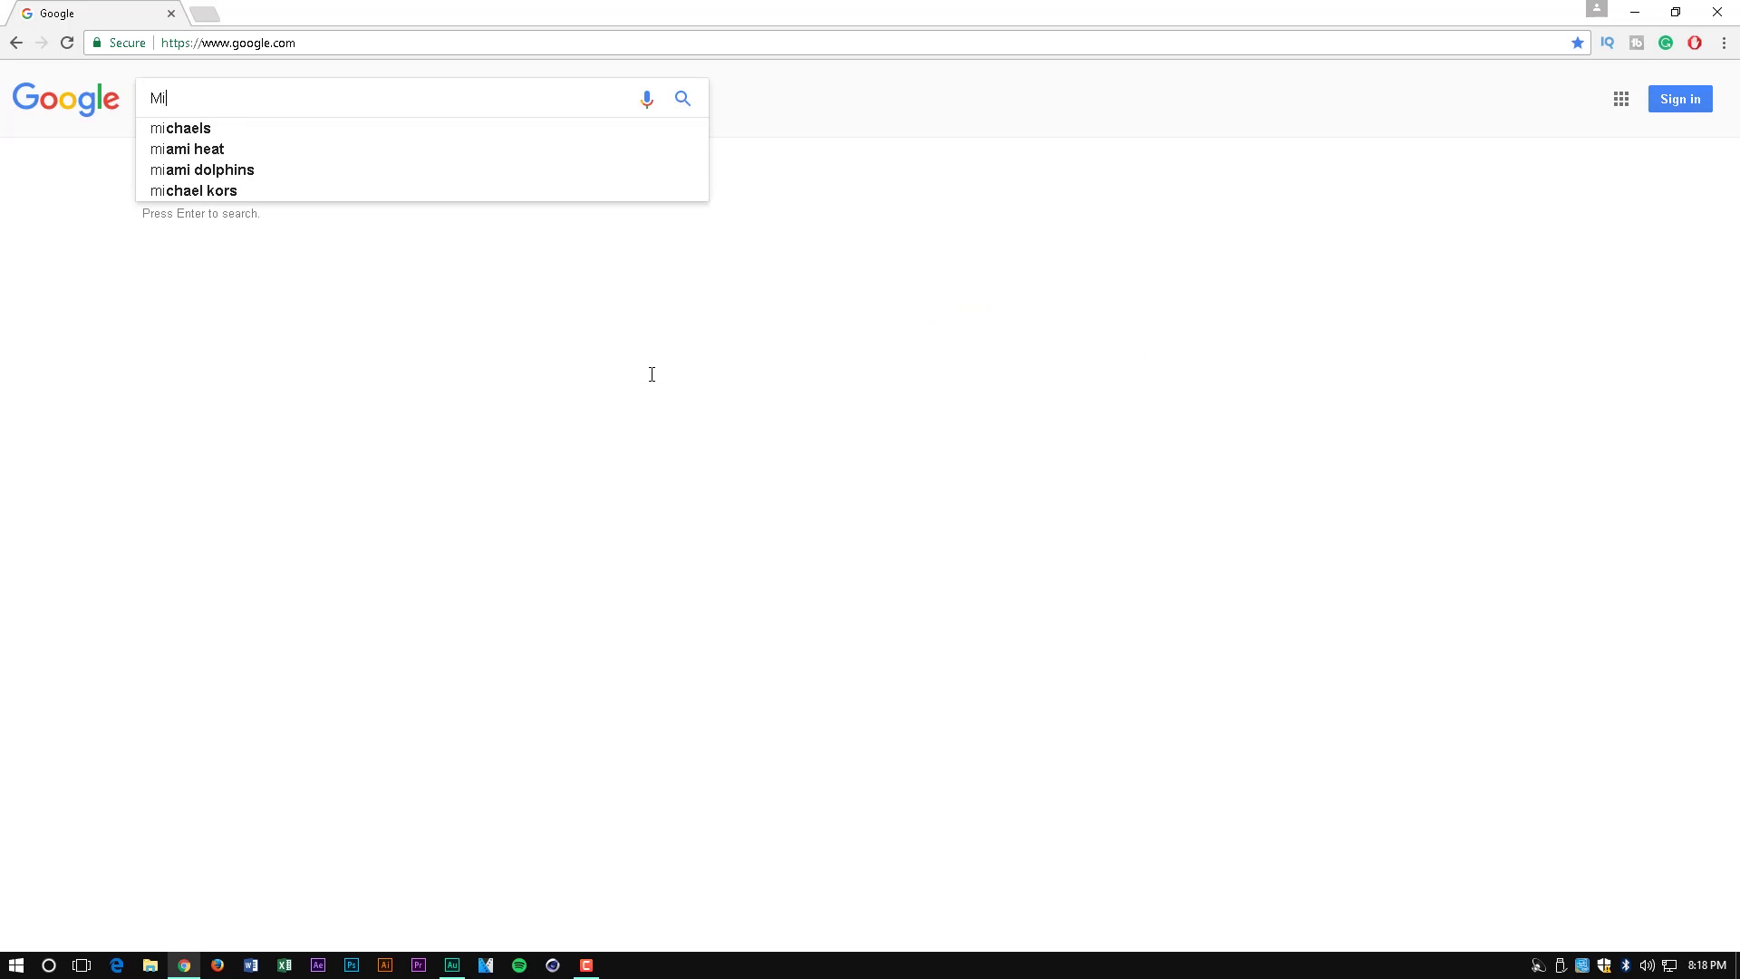
{"action": "type", "text": "crosoft "}
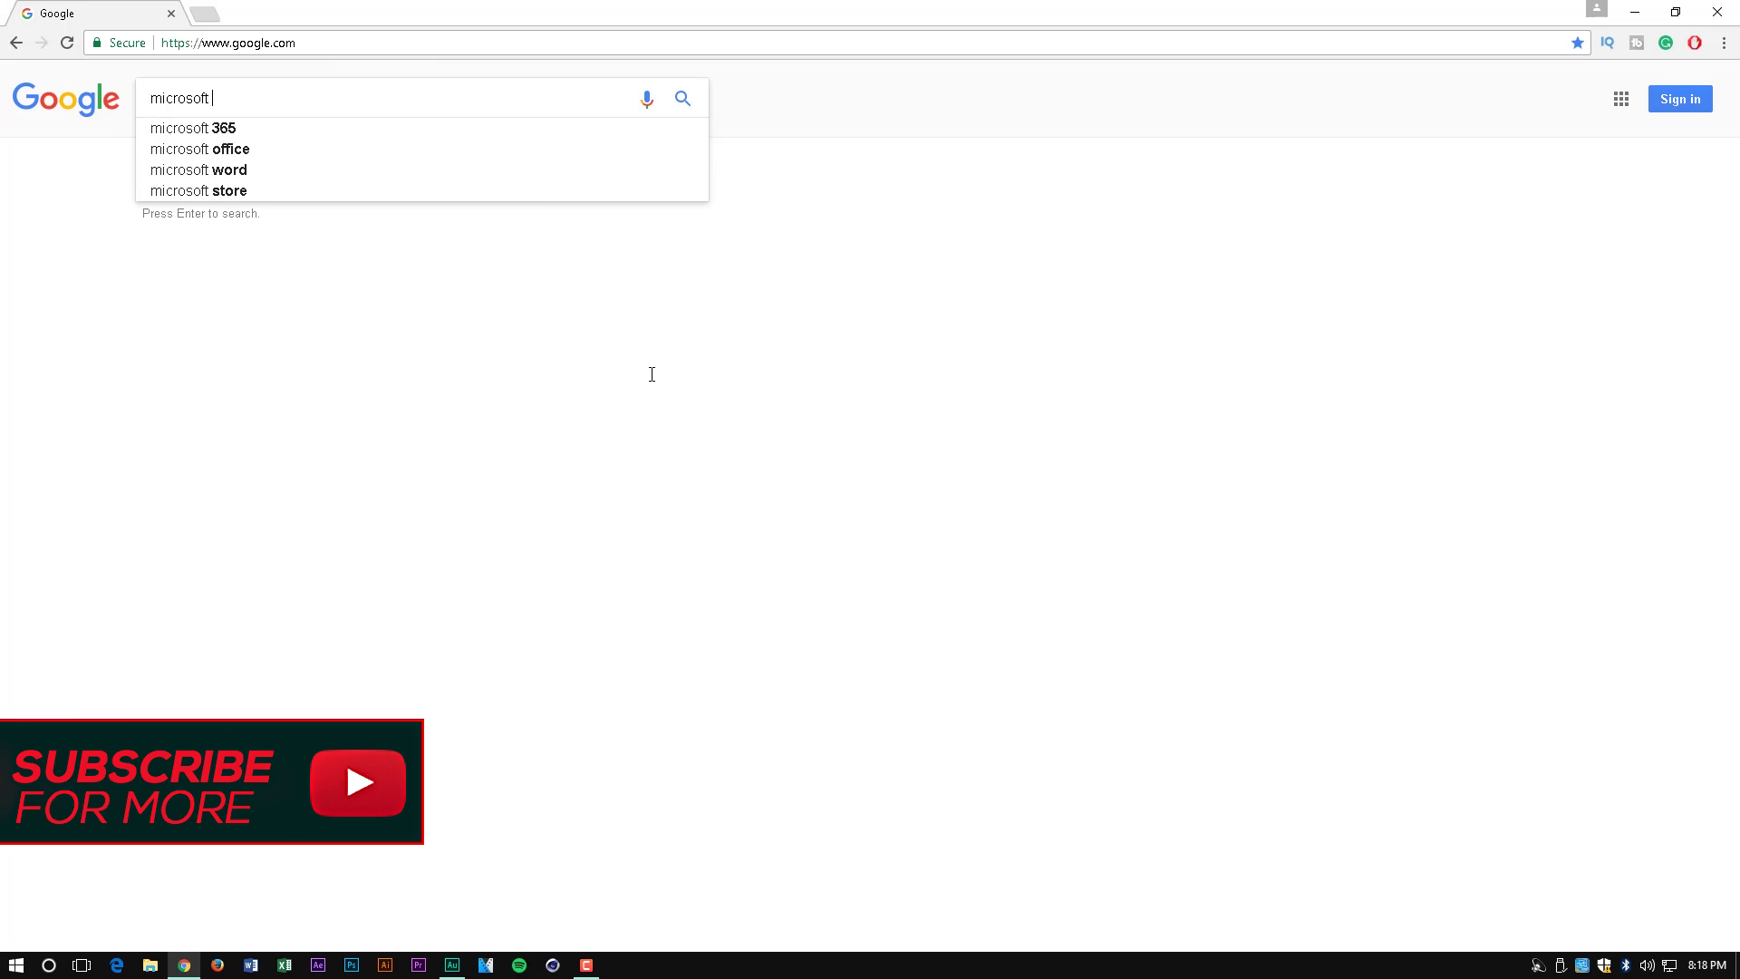
{"action": "type", "text": "visual "}
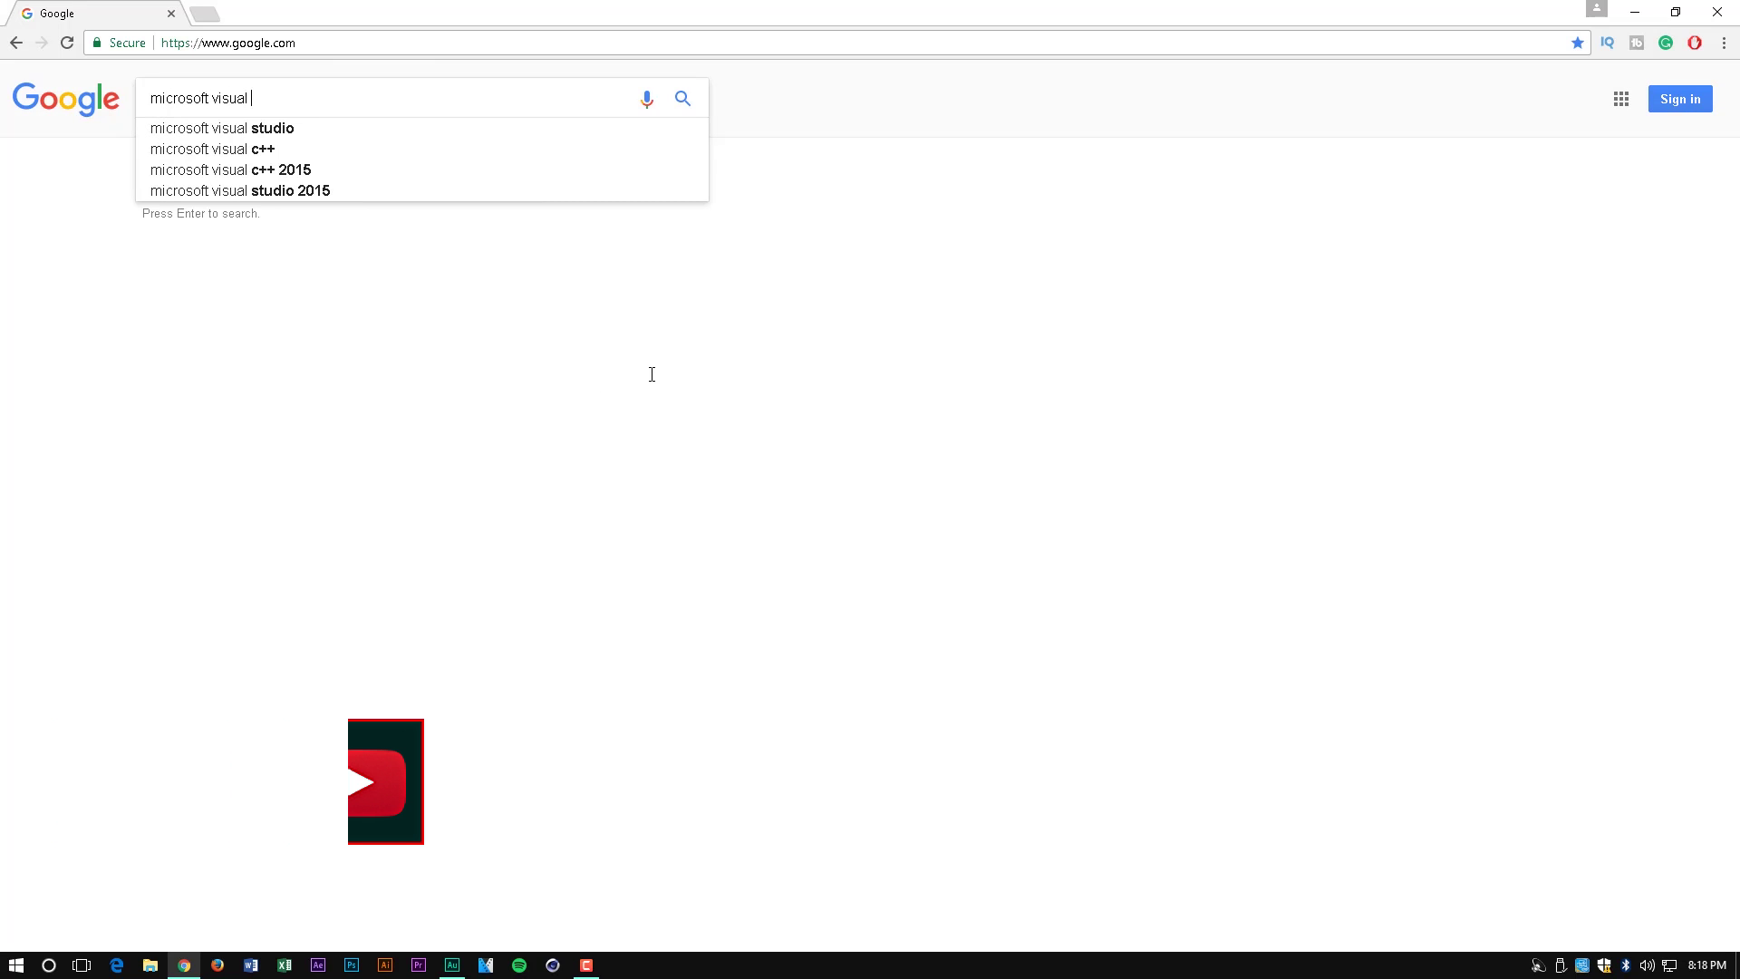
{"action": "type", "text": "studio "}
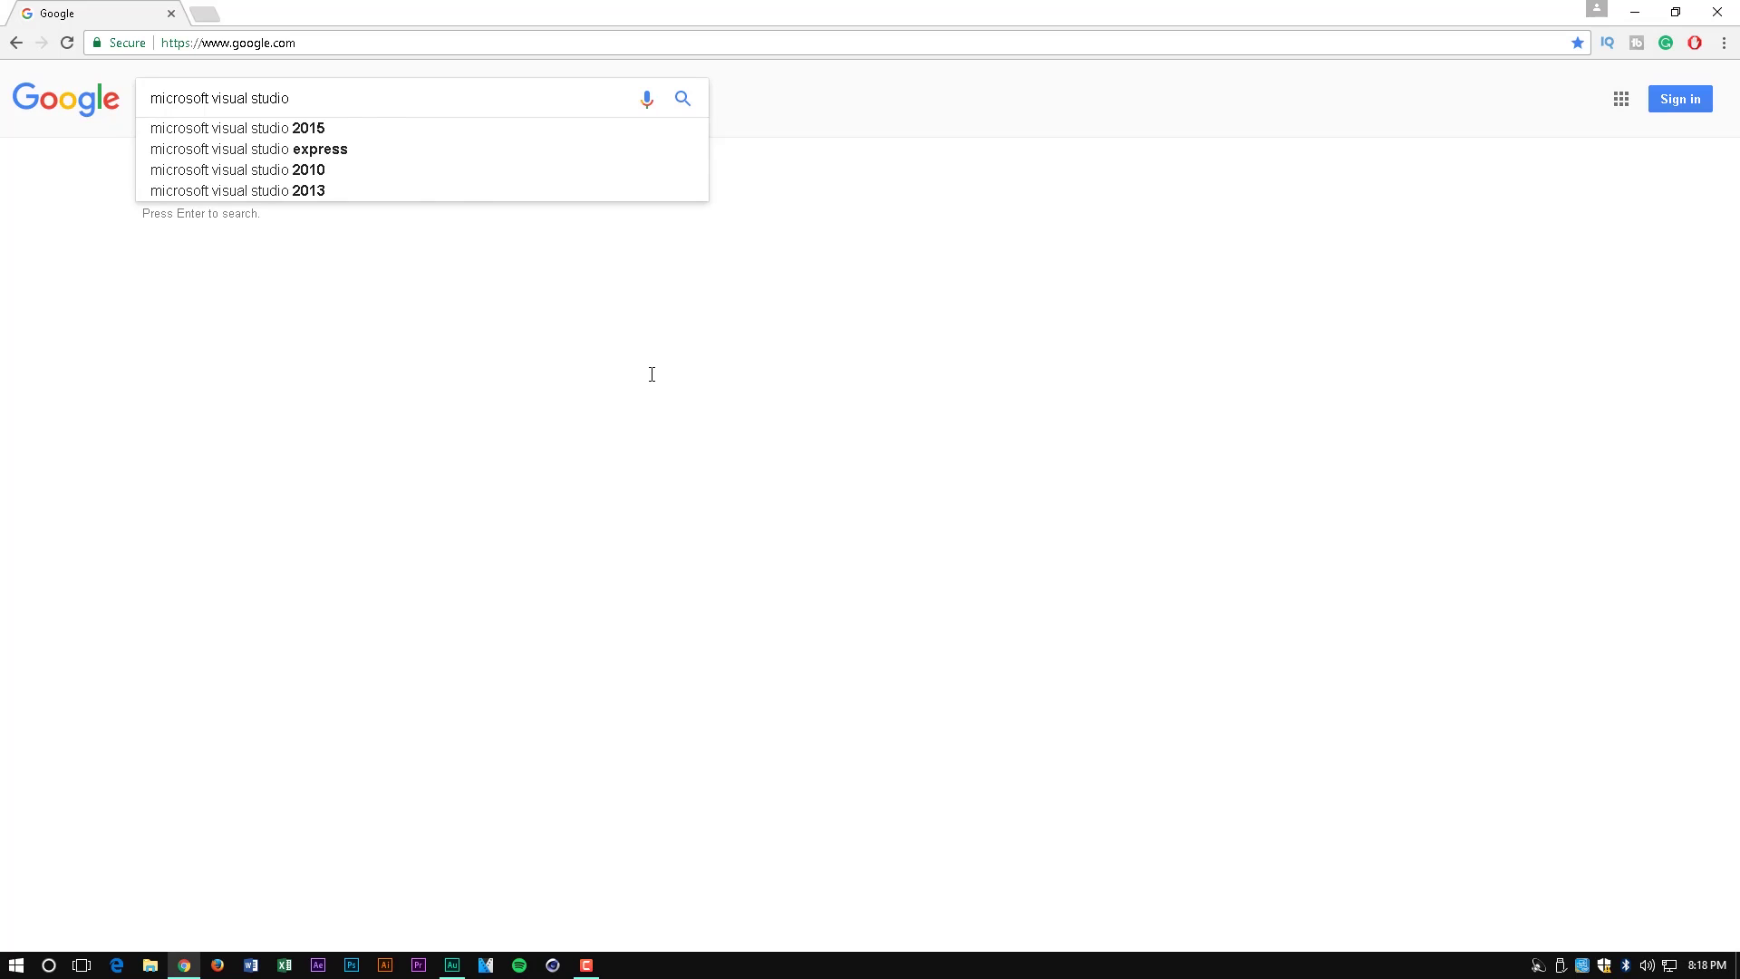
{"action": "type", "text": "remov"}
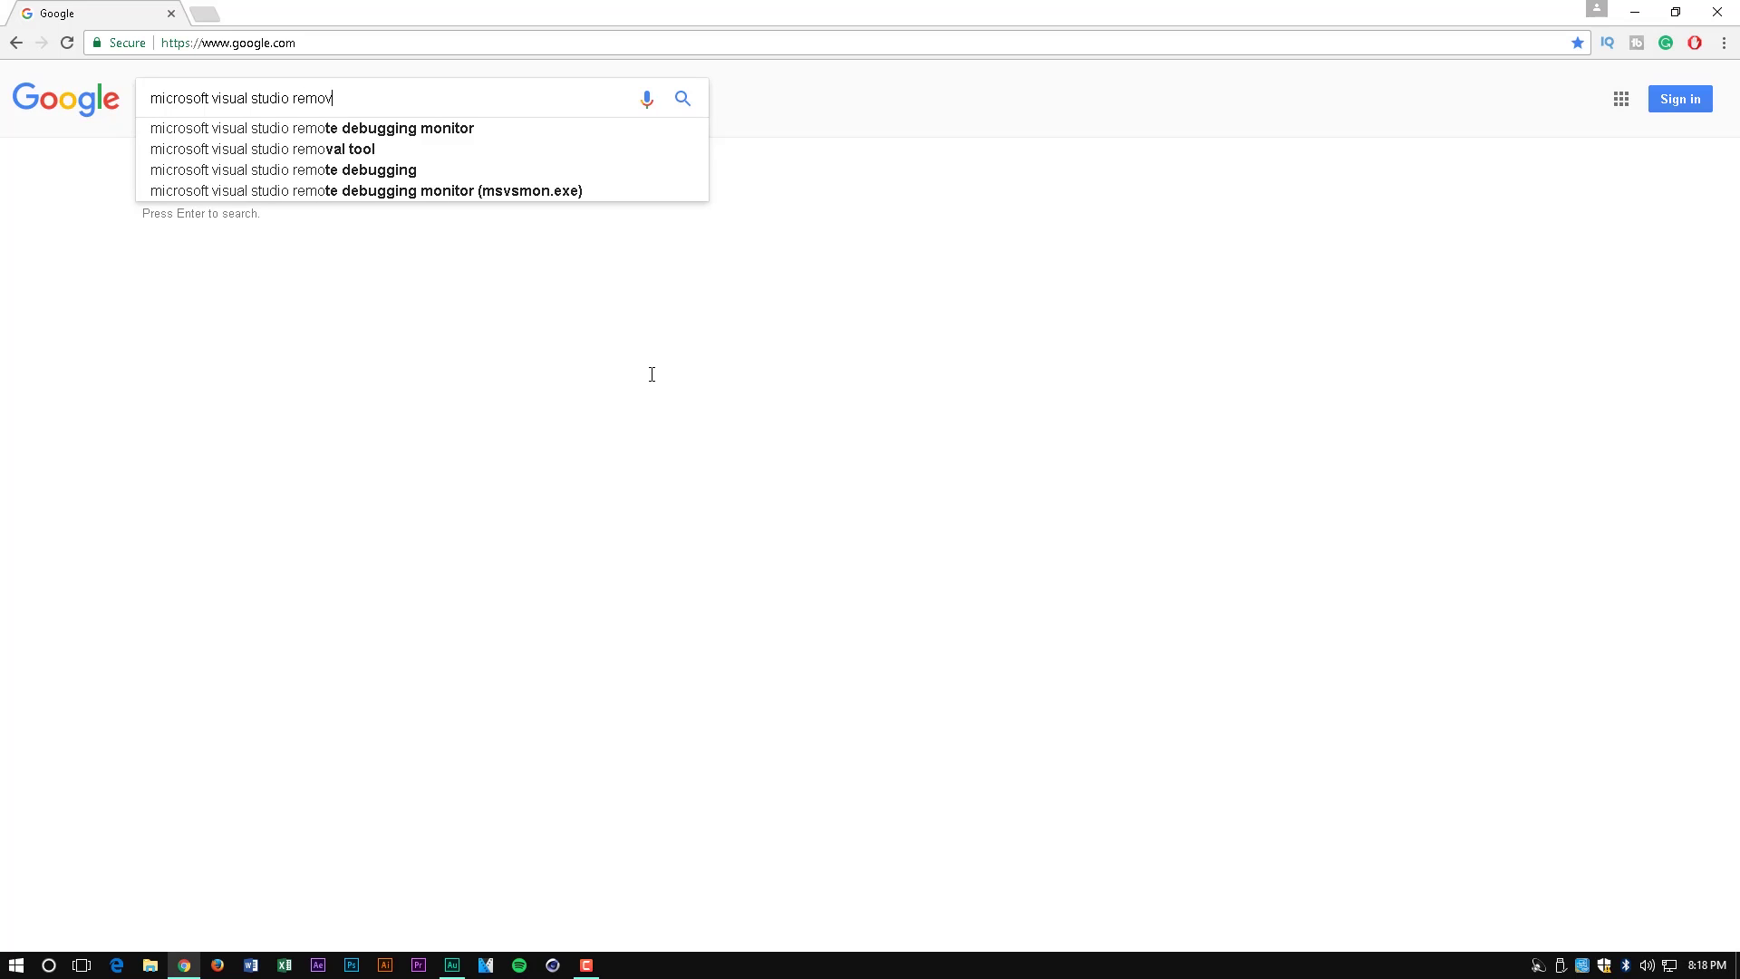
{"action": "type", "text": "al"}
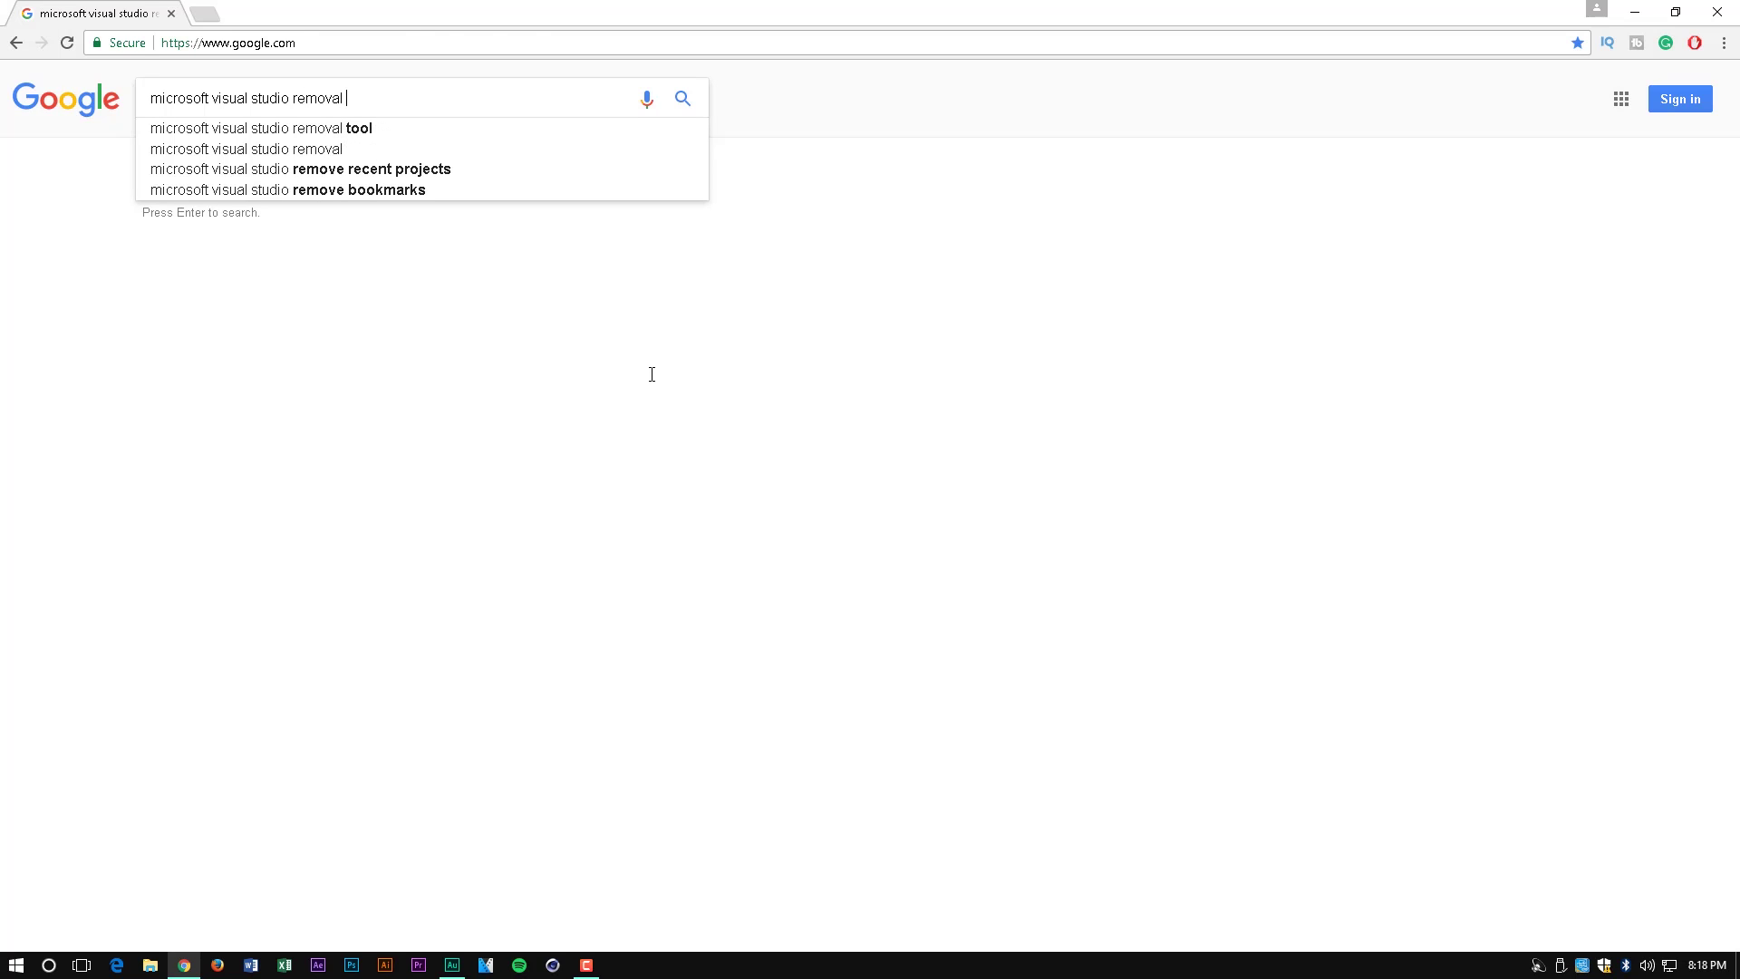
{"action": "left_click", "coordinate": [395, 128]}
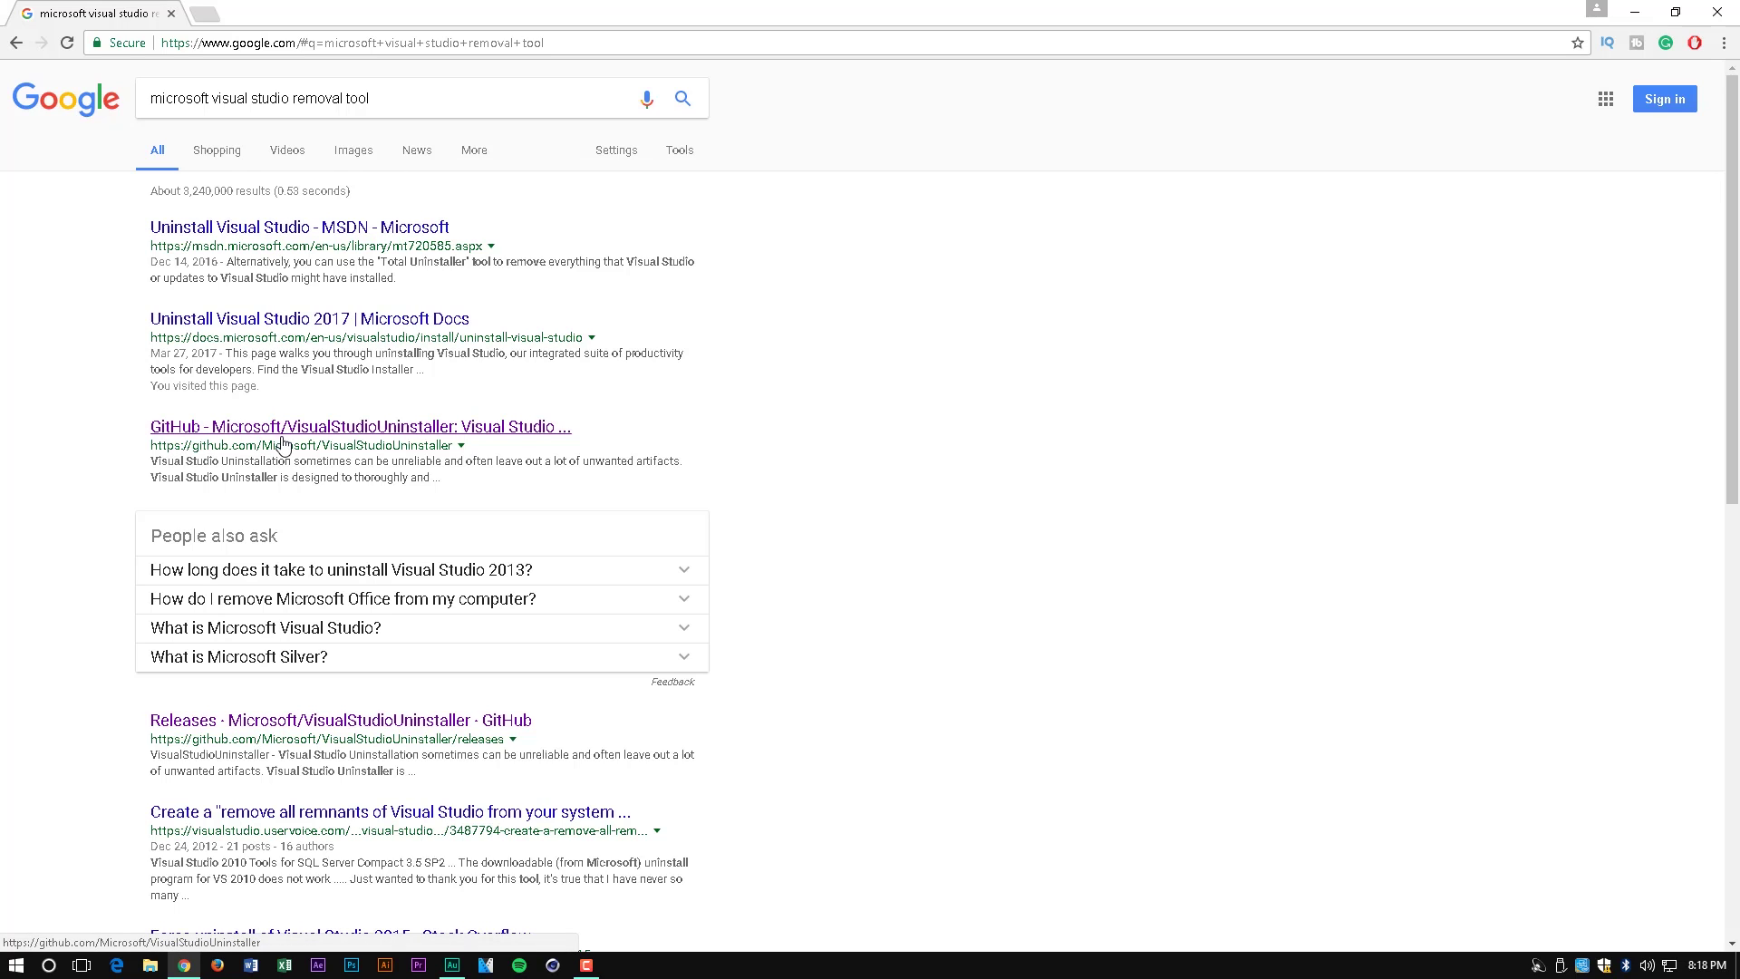
Open the Microsoft VisualStudioUninstaller GitHub repository and scroll through its ReadMe
{"action": "left_click", "coordinate": [200, 436]}
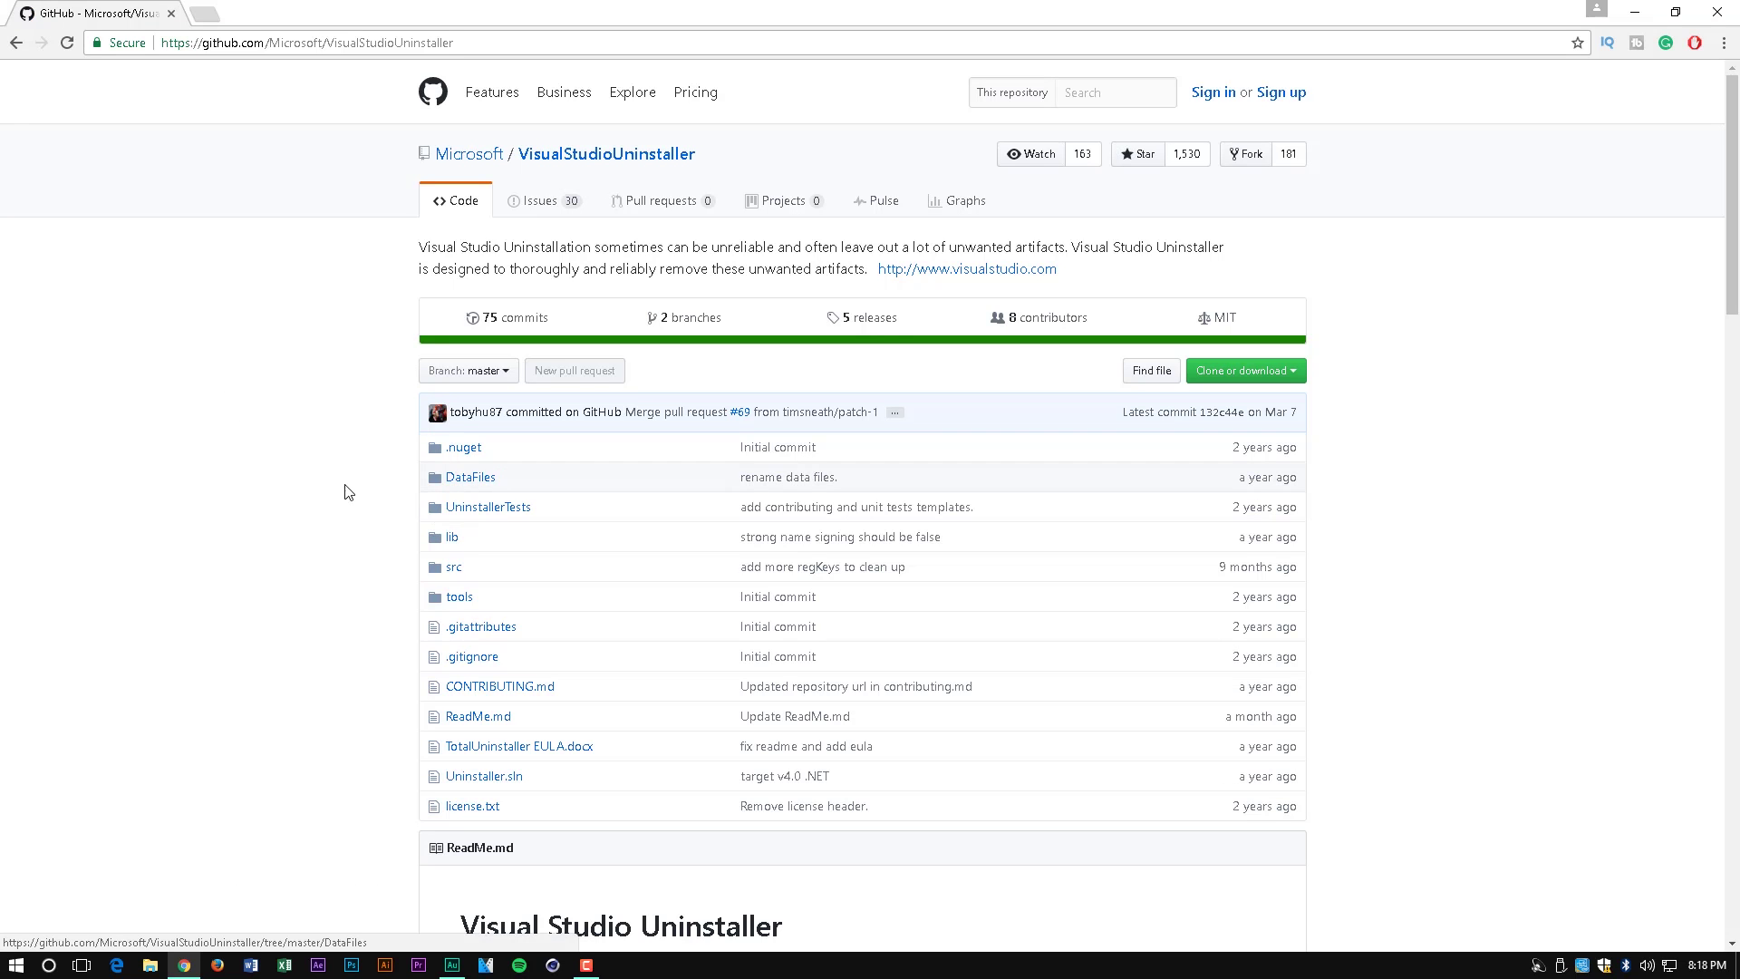
{"action": "scroll", "coordinate": [580, 440], "scroll_direction": "down", "scroll_amount": 1}
{"action": "scroll", "coordinate": [584, 444], "scroll_direction": "down", "scroll_amount": 2}
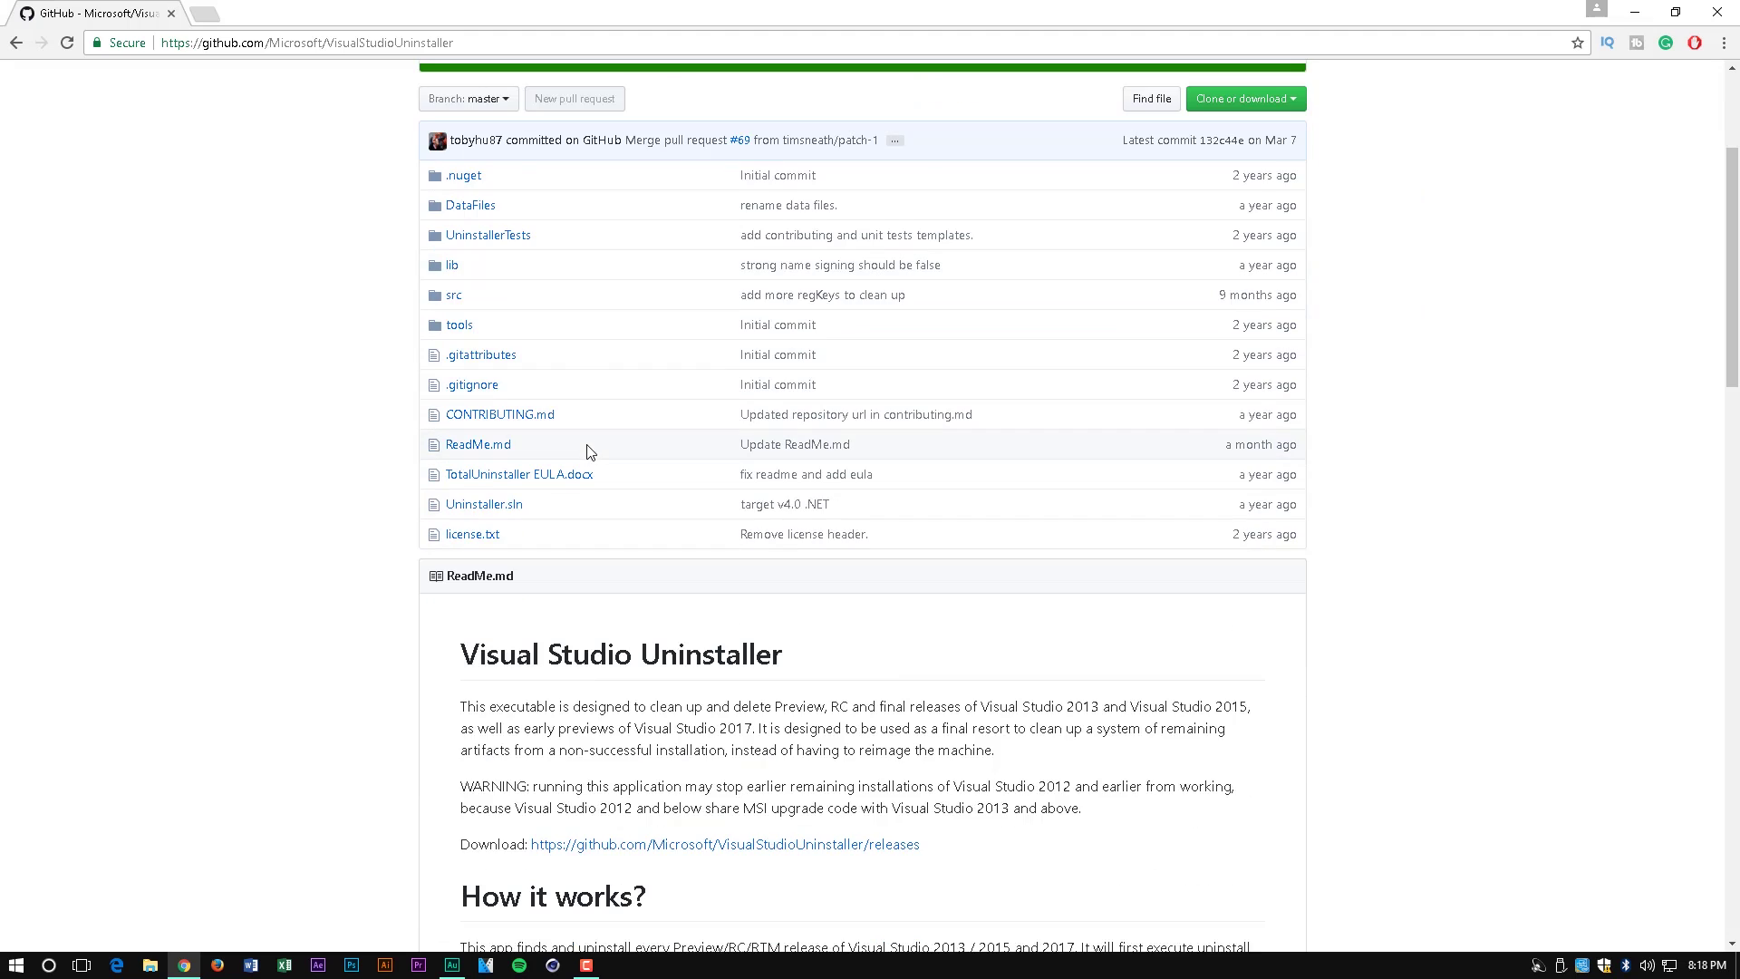
{"action": "scroll", "coordinate": [583, 446], "scroll_direction": "down", "scroll_amount": 1}
{"action": "scroll", "coordinate": [583, 447], "scroll_direction": "down", "scroll_amount": 3}
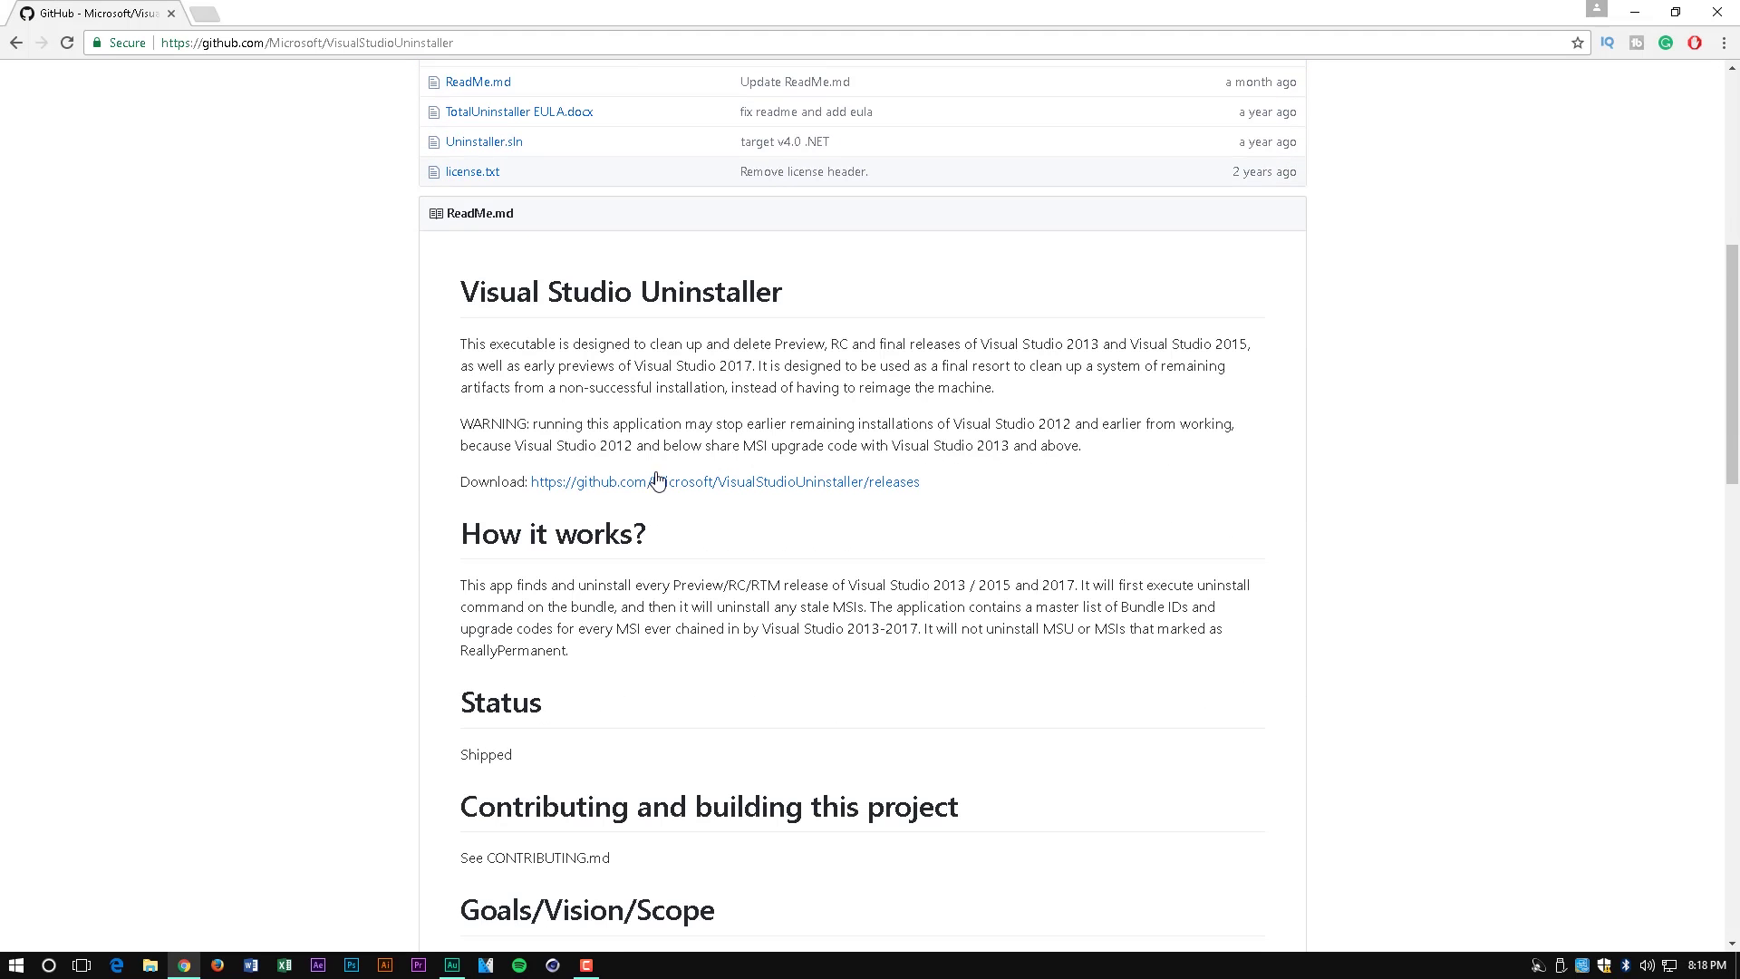
{"action": "scroll", "coordinate": [580, 338], "scroll_direction": "down", "scroll_amount": 3}
{"action": "scroll", "coordinate": [566, 299], "scroll_direction": "up", "scroll_amount": 4}
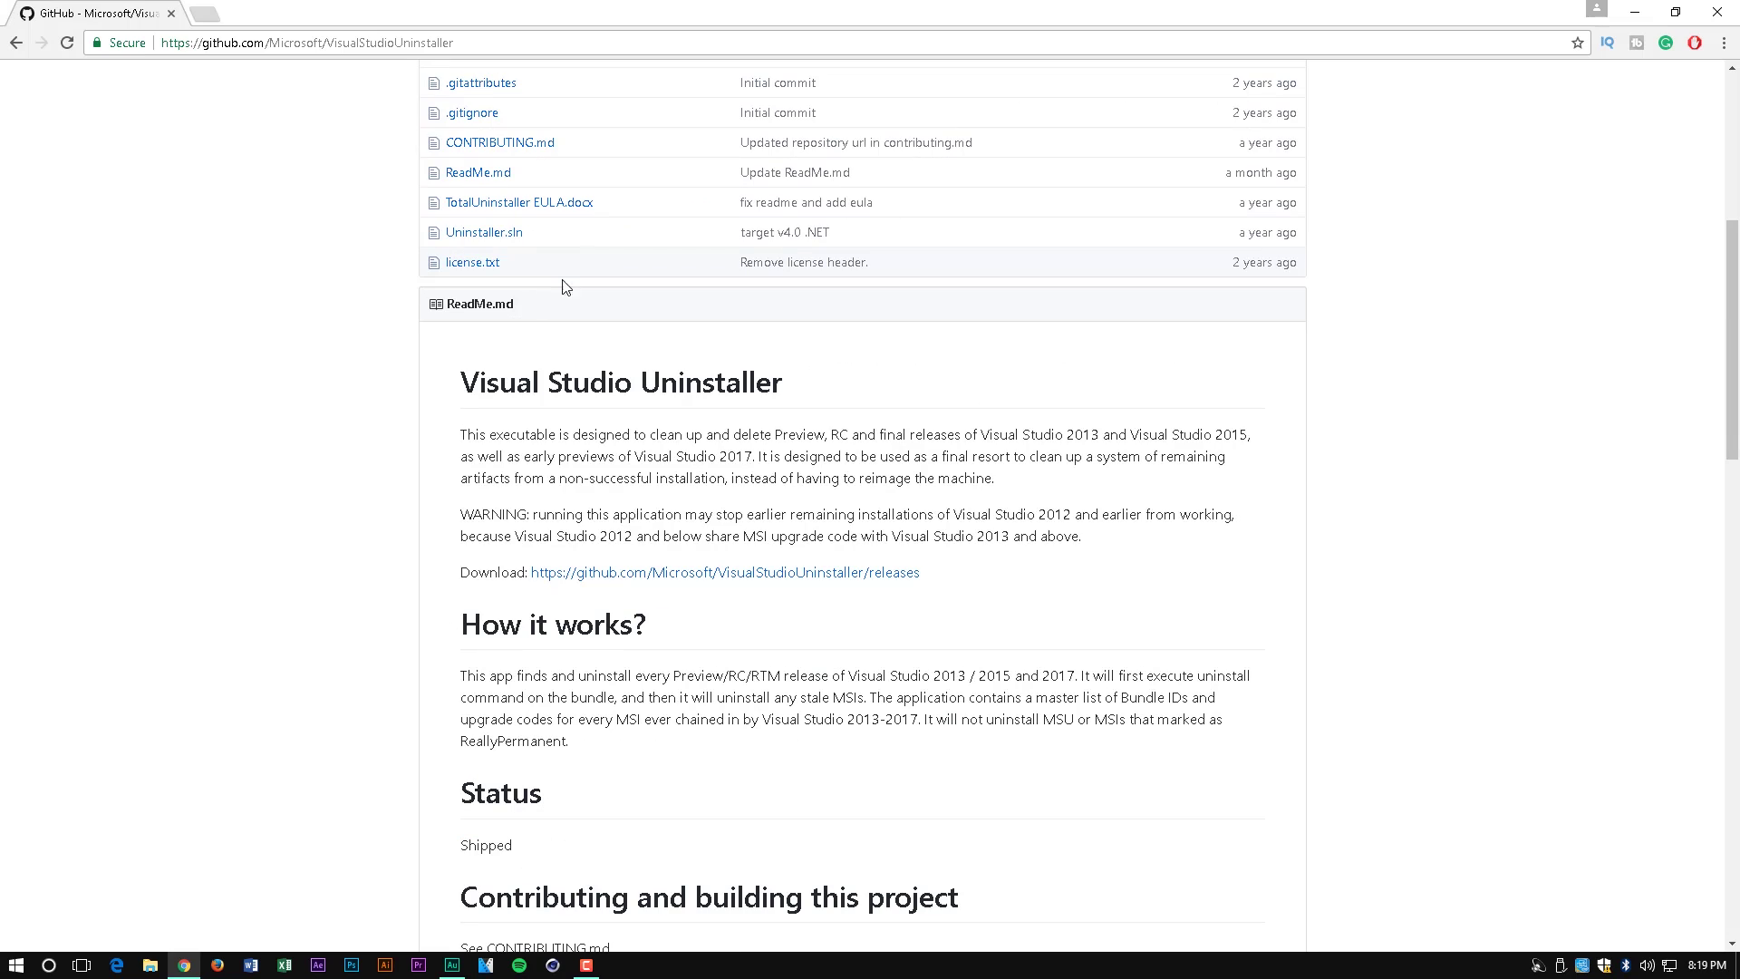
Follow the Download line's link to the repository's releases page
{"action": "triple_click", "coordinate": [776, 372]}
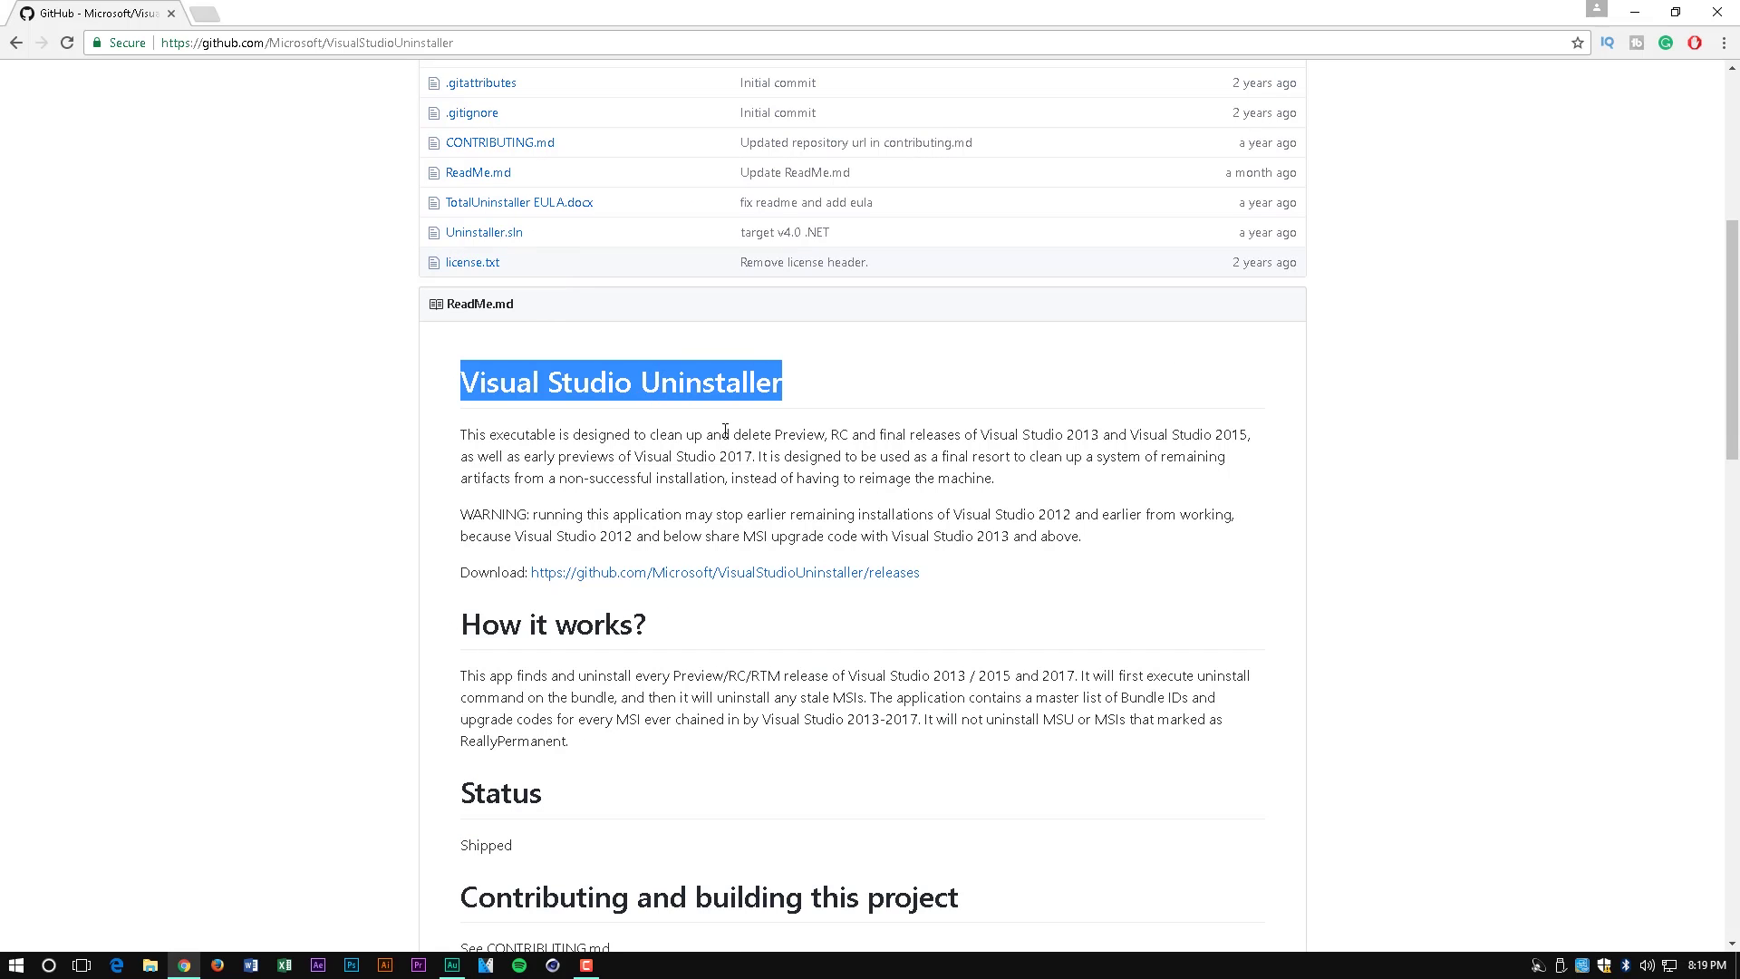
{"action": "left_click", "coordinate": [557, 436]}
{"action": "scroll", "coordinate": [599, 507], "scroll_direction": "down", "scroll_amount": 4}
{"action": "scroll", "coordinate": [571, 390], "scroll_direction": "up", "scroll_amount": 1}
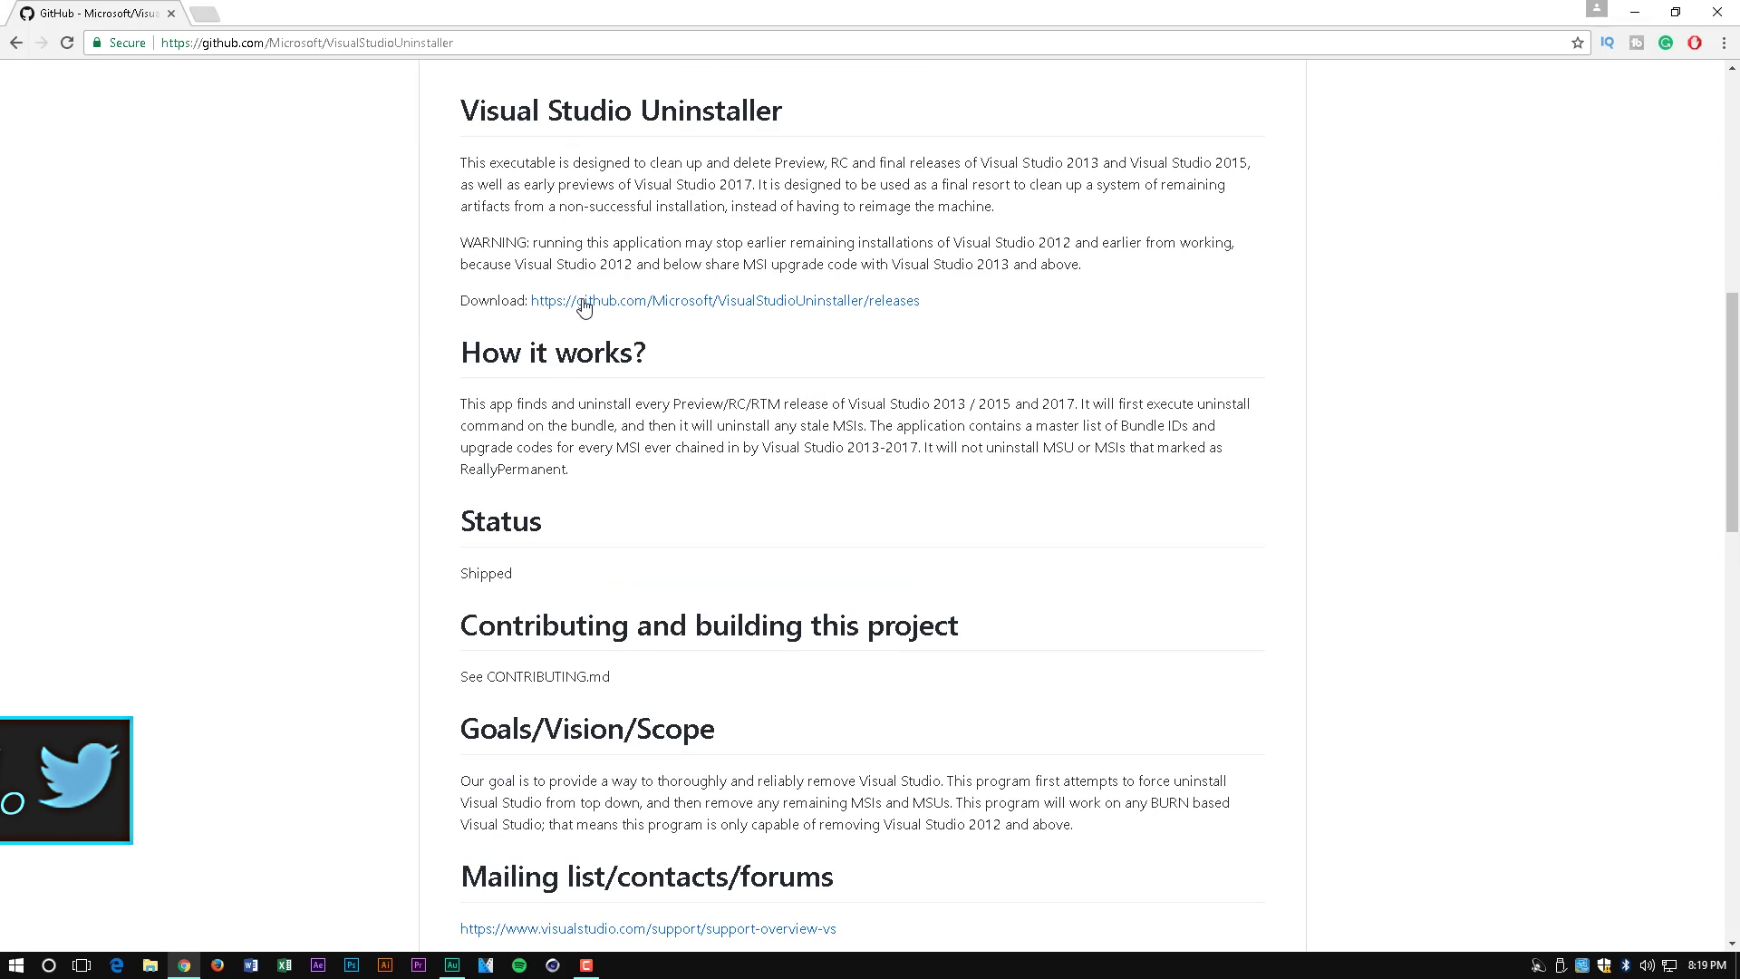
{"action": "left_click_drag", "start_coordinate": [497, 301], "coordinate": [533, 305]}
{"action": "left_click", "coordinate": [660, 313]}
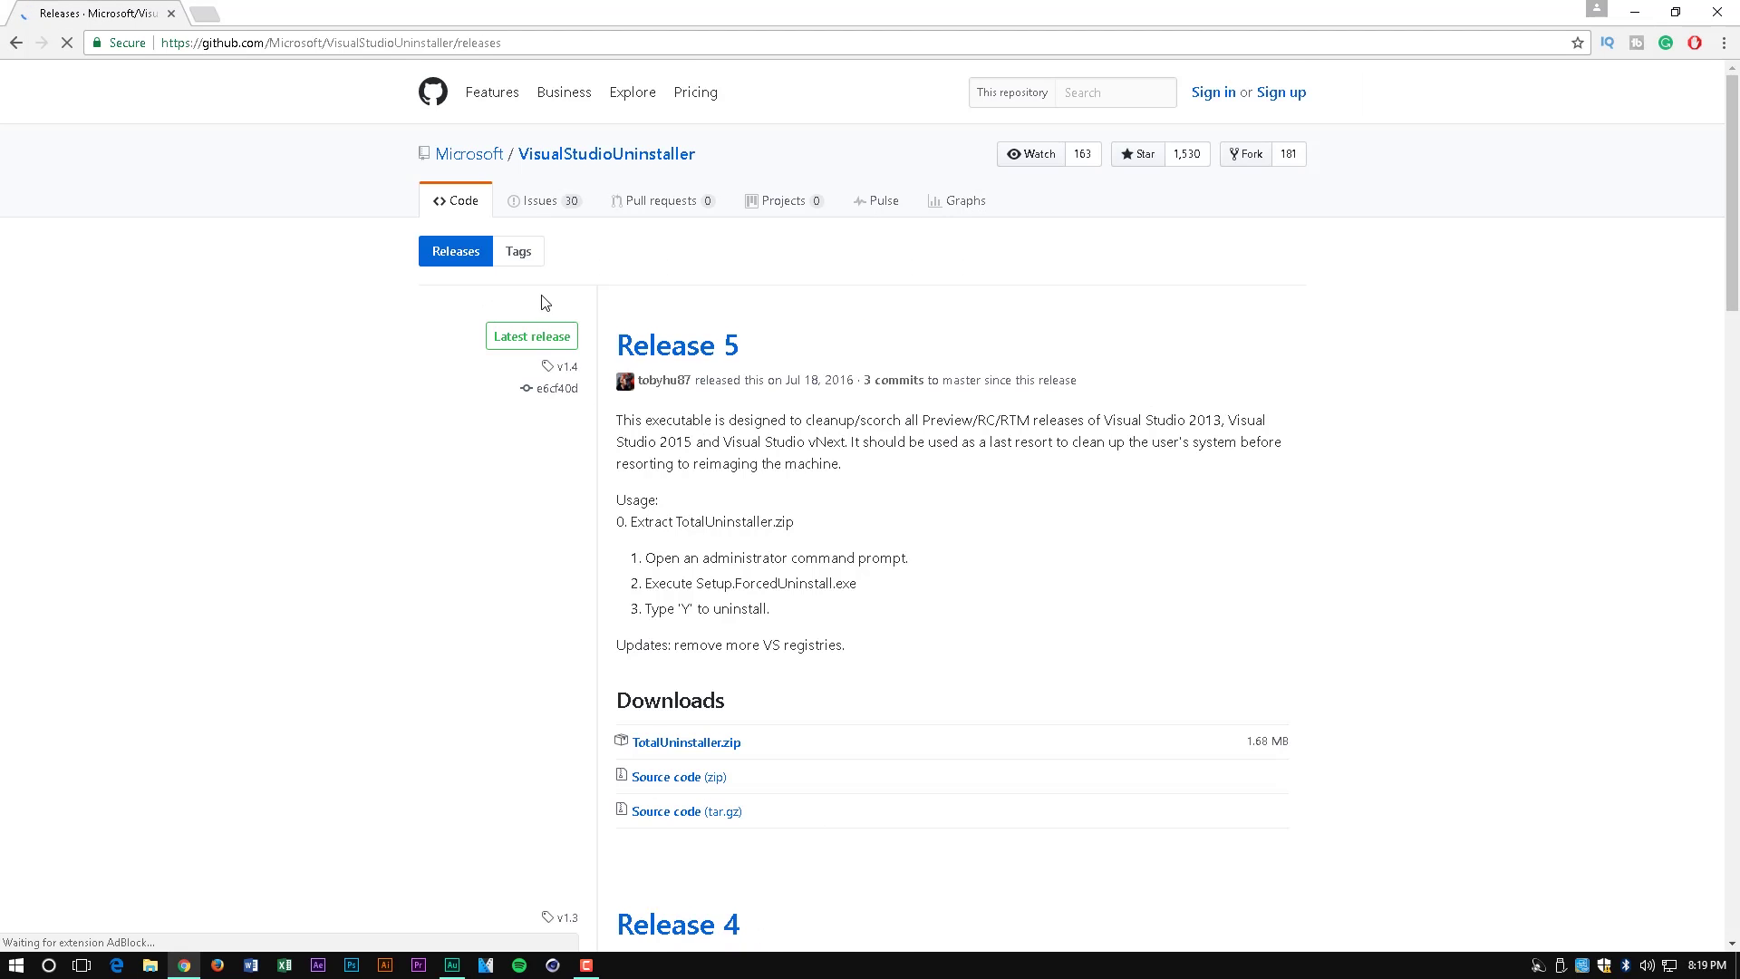
Review the releases and download TotalUninstaller.zip from Release 5
{"action": "scroll", "coordinate": [539, 313], "scroll_direction": "down", "scroll_amount": 4}
{"action": "scroll", "coordinate": [635, 331], "scroll_direction": "up", "scroll_amount": 4}
{"action": "scroll", "coordinate": [667, 336], "scroll_direction": "down", "scroll_amount": 4}
{"action": "scroll", "coordinate": [661, 315], "scroll_direction": "down", "scroll_amount": 5}
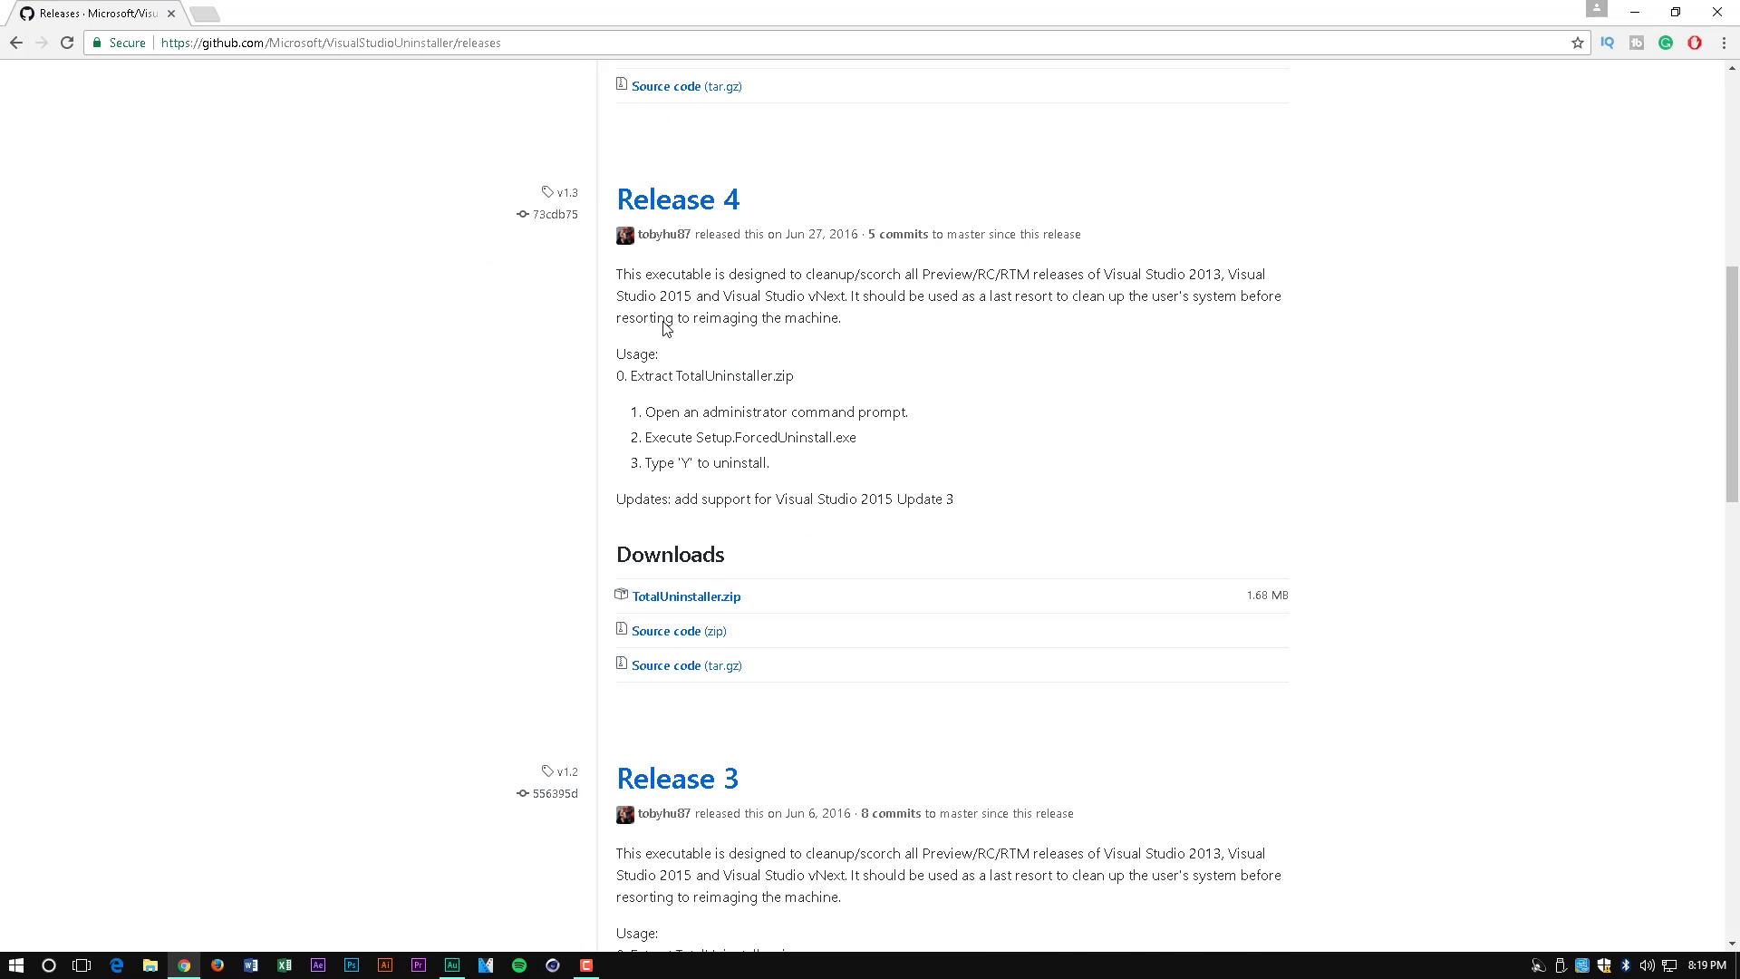
{"action": "scroll", "coordinate": [664, 326], "scroll_direction": "down", "scroll_amount": 4}
{"action": "scroll", "coordinate": [665, 335], "scroll_direction": "up", "scroll_amount": 4}
{"action": "scroll", "coordinate": [666, 349], "scroll_direction": "up", "scroll_amount": 3}
{"action": "scroll", "coordinate": [668, 360], "scroll_direction": "up", "scroll_amount": 4}
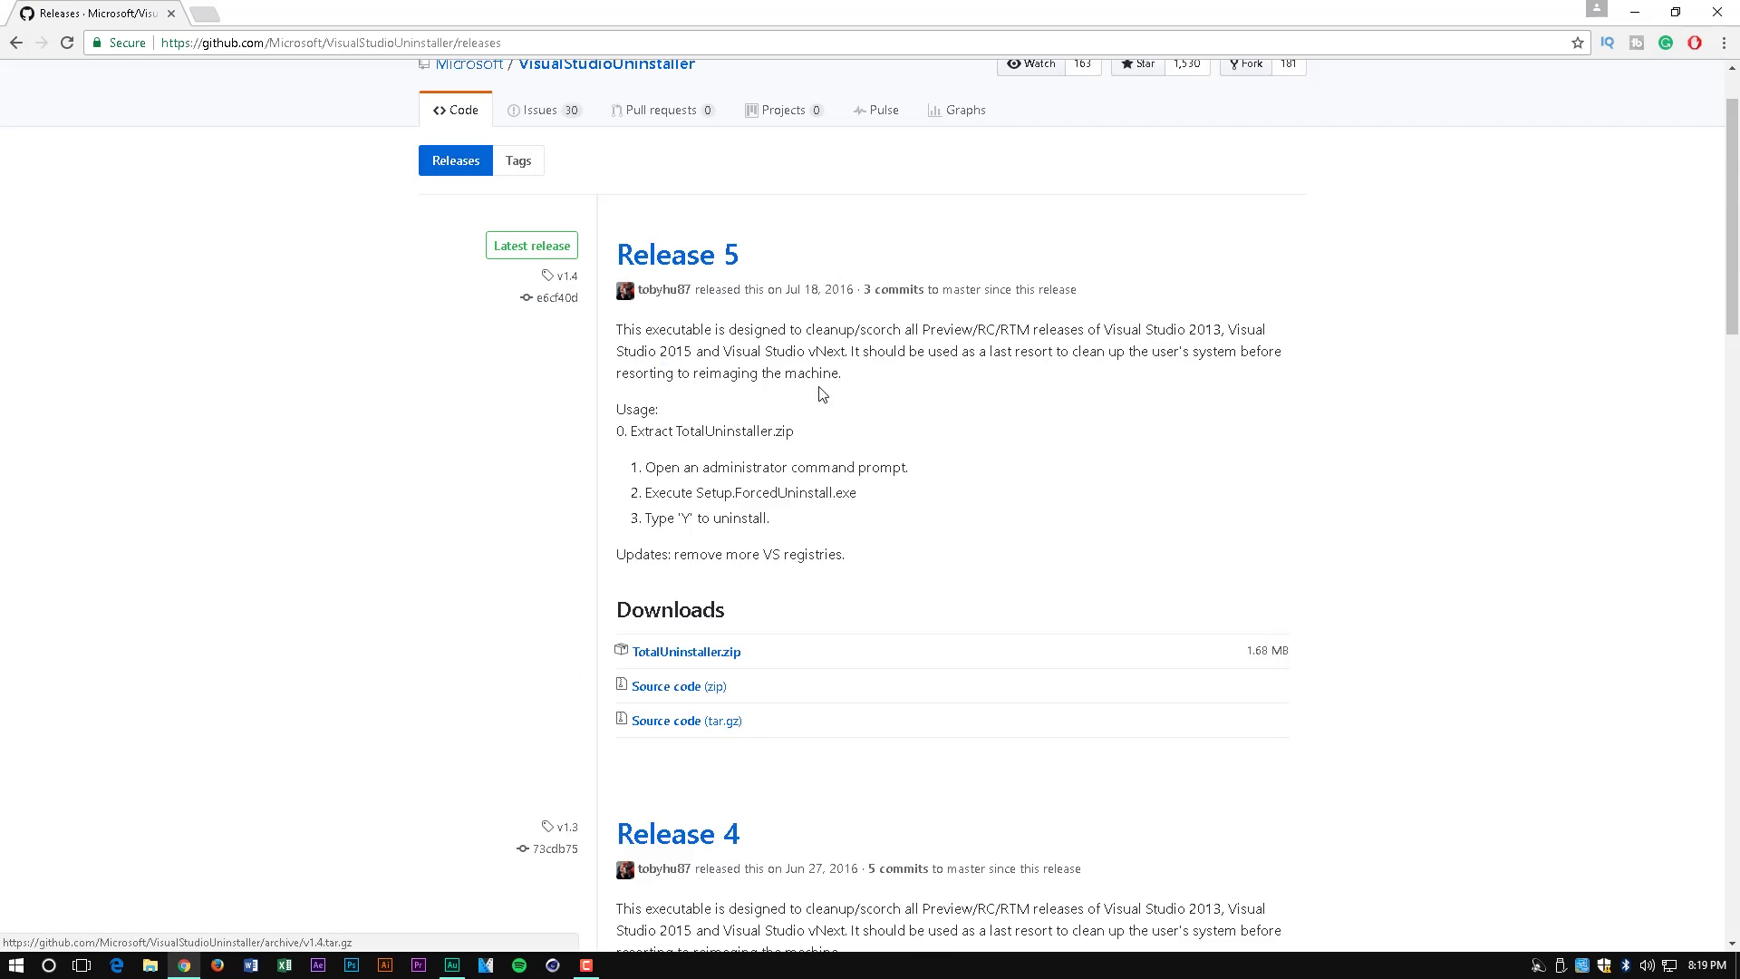
{"action": "scroll", "coordinate": [797, 444], "scroll_direction": "down", "scroll_amount": 6}
{"action": "scroll", "coordinate": [752, 580], "scroll_direction": "down", "scroll_amount": 5}
{"action": "scroll", "coordinate": [732, 313], "scroll_direction": "down", "scroll_amount": 1}
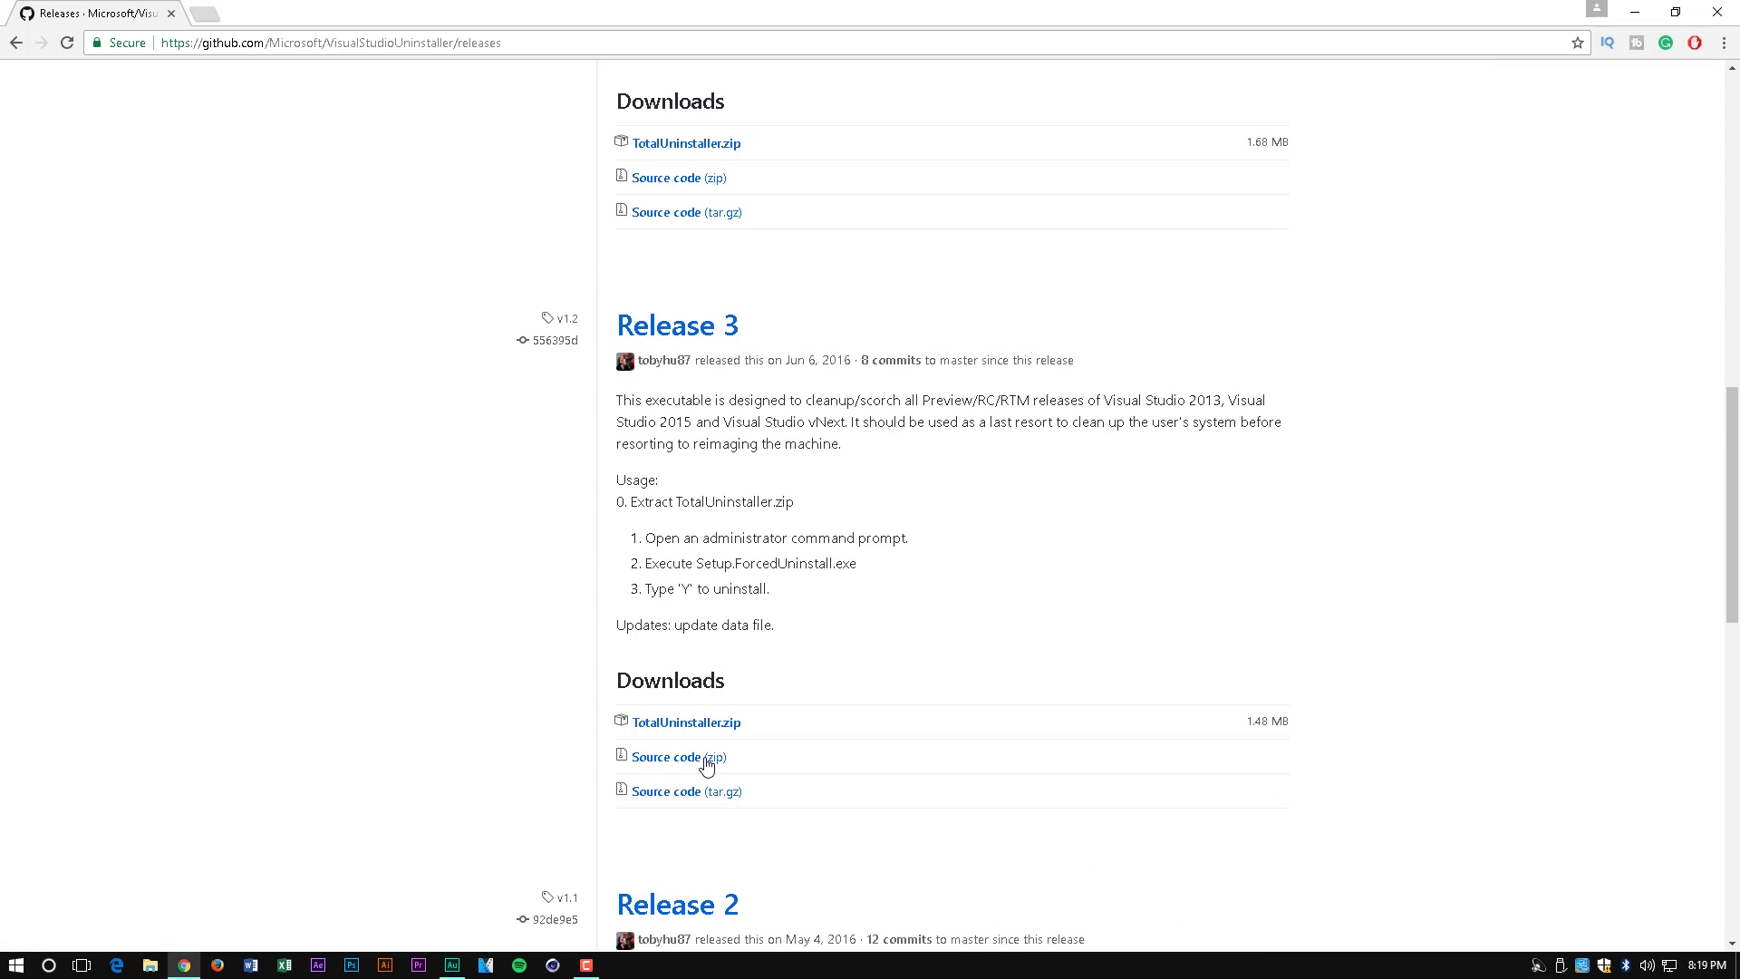
{"action": "scroll", "coordinate": [710, 761], "scroll_direction": "down", "scroll_amount": 3}
{"action": "scroll", "coordinate": [711, 454], "scroll_direction": "up", "scroll_amount": 3}
{"action": "scroll", "coordinate": [720, 458], "scroll_direction": "up", "scroll_amount": 6}
{"action": "scroll", "coordinate": [721, 458], "scroll_direction": "up", "scroll_amount": 6}
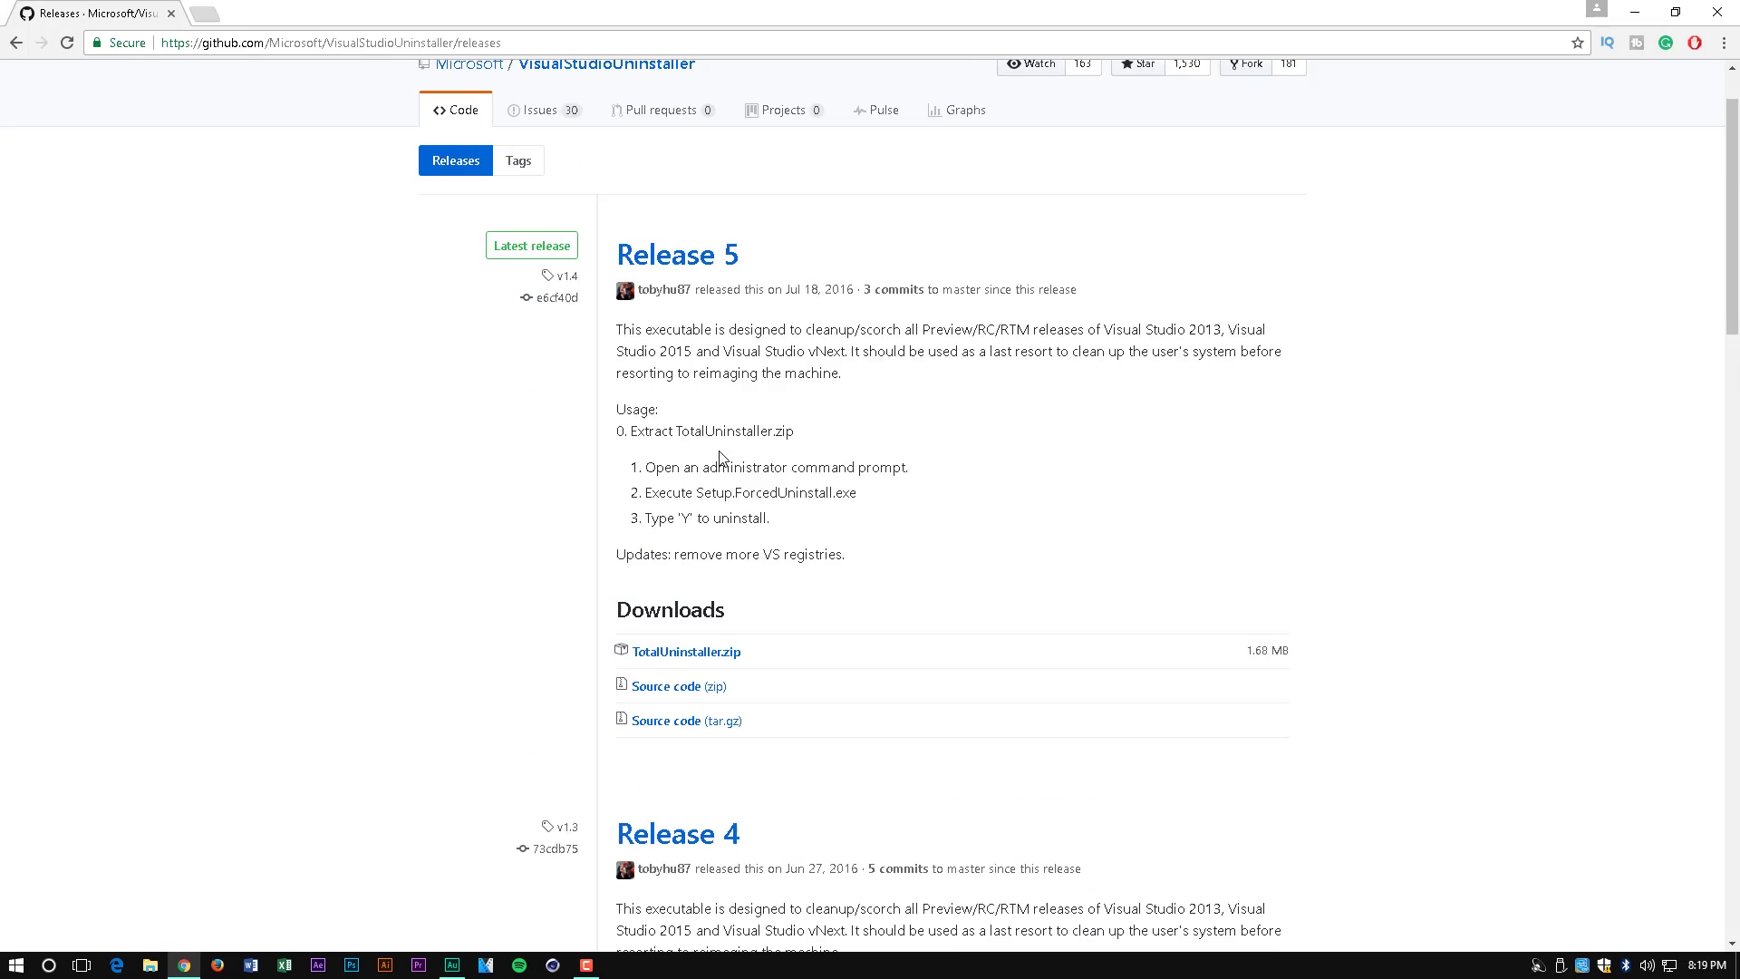
{"action": "scroll", "coordinate": [689, 489], "scroll_direction": "up", "scroll_amount": 1}
{"action": "scroll", "coordinate": [647, 544], "scroll_direction": "down", "scroll_amount": 1}
{"action": "left_click", "coordinate": [715, 661]}
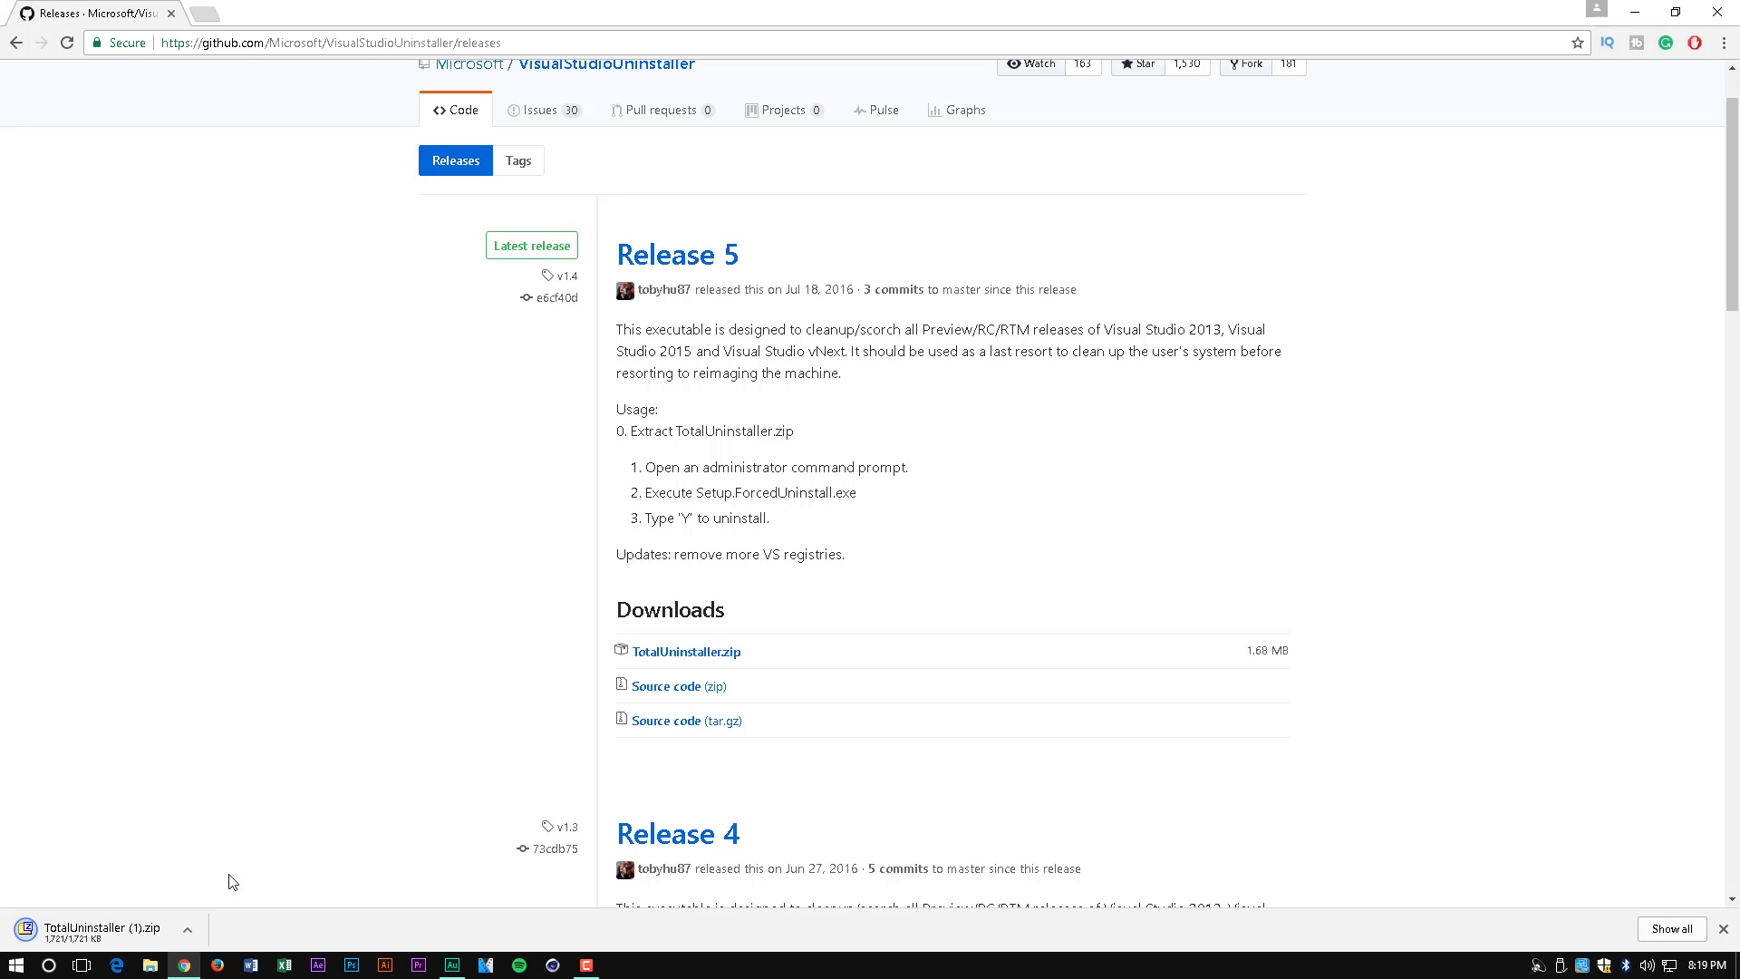
{"action": "left_click", "coordinate": [132, 924]}
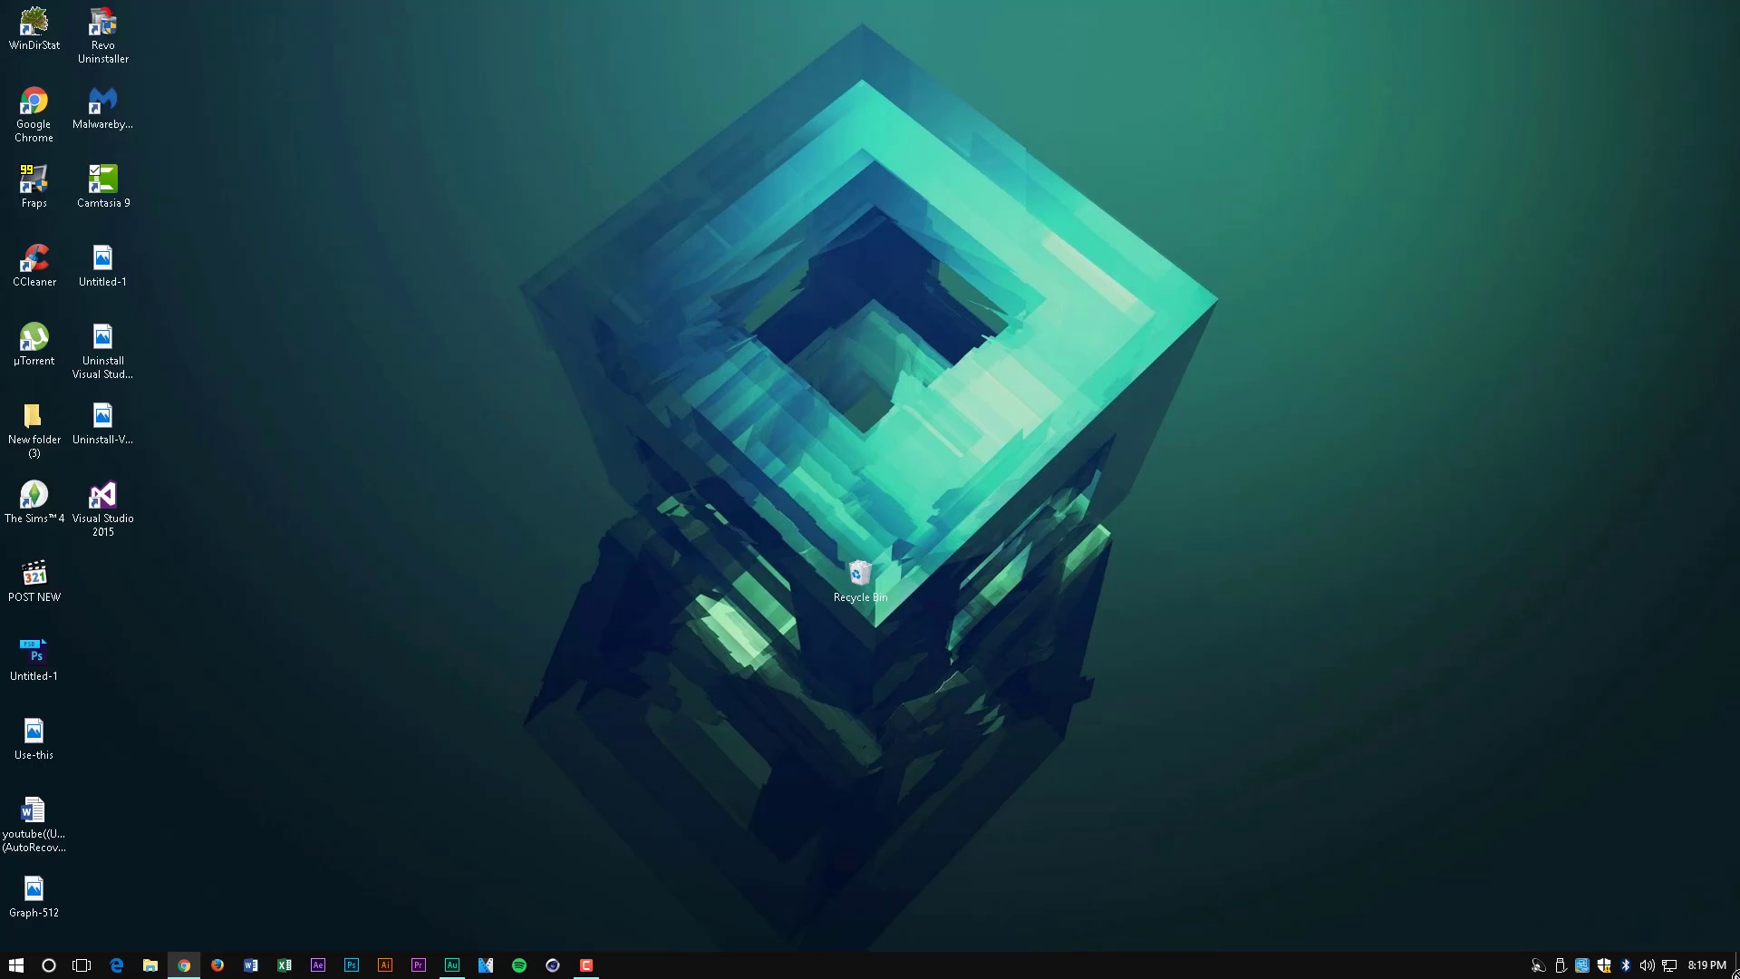
Put the downloaded TotalUninstaller zip on the desktop and open it in 7-Zip
{"action": "left_click_drag", "start_coordinate": [1734, 975], "coordinate": [759, 526]}
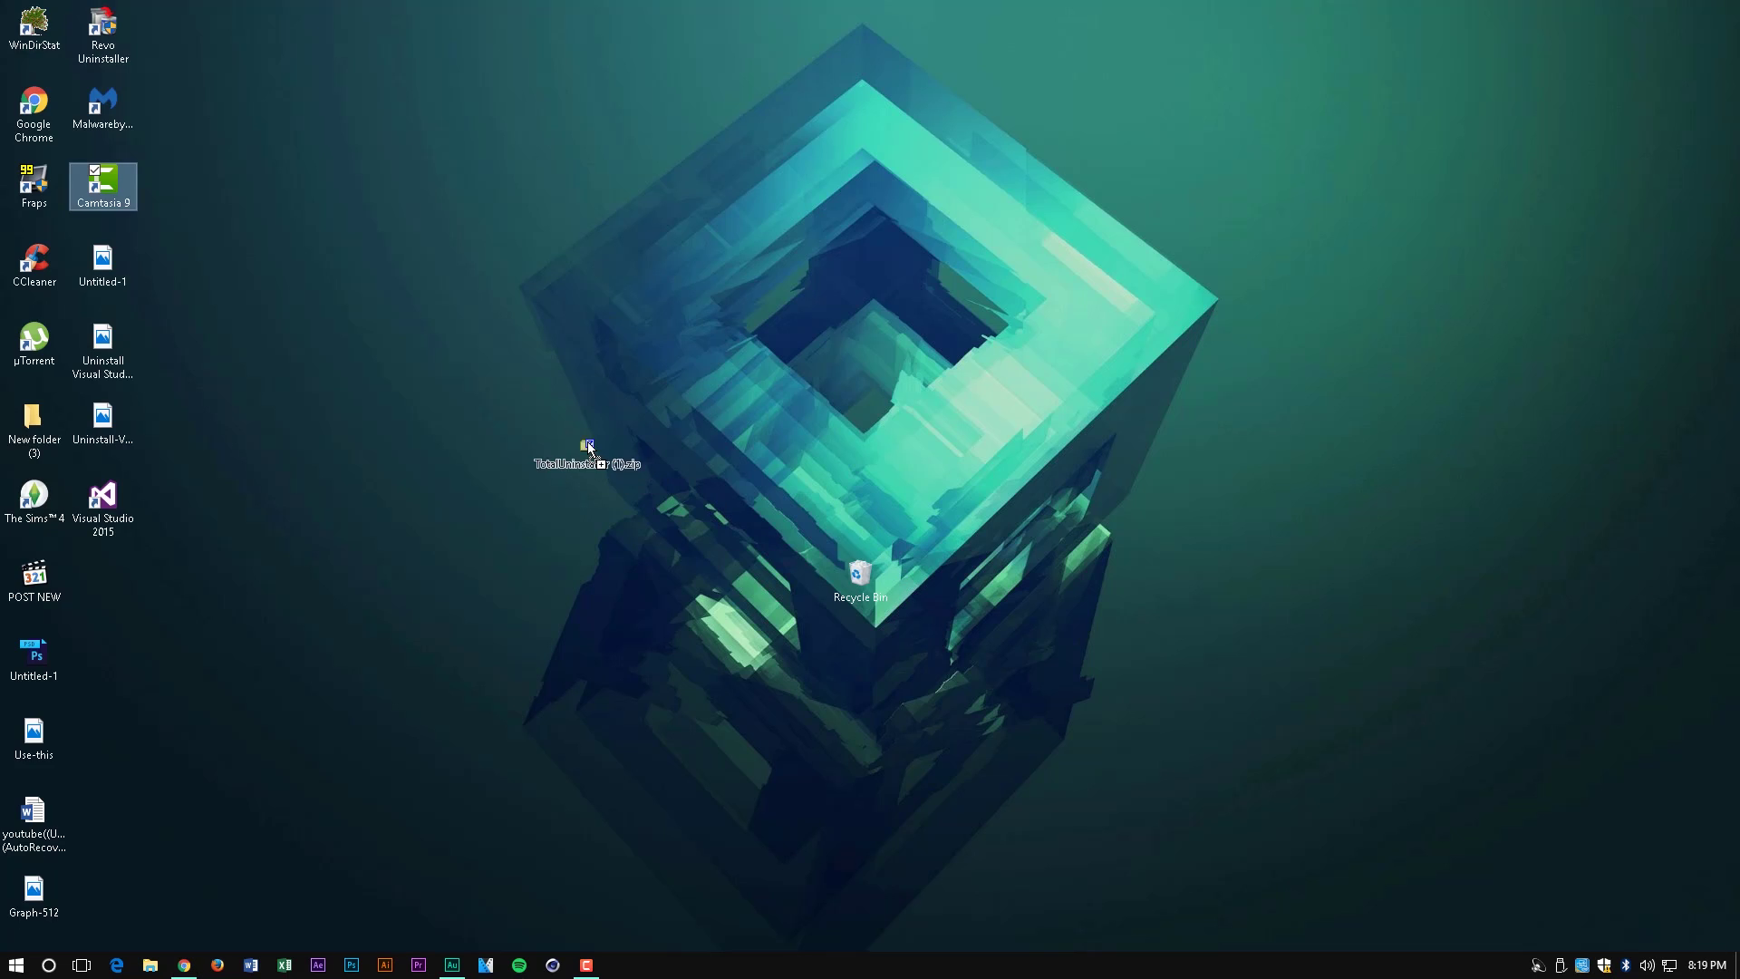
{"action": "left_click_drag", "start_coordinate": [587, 442], "coordinate": [587, 443]}
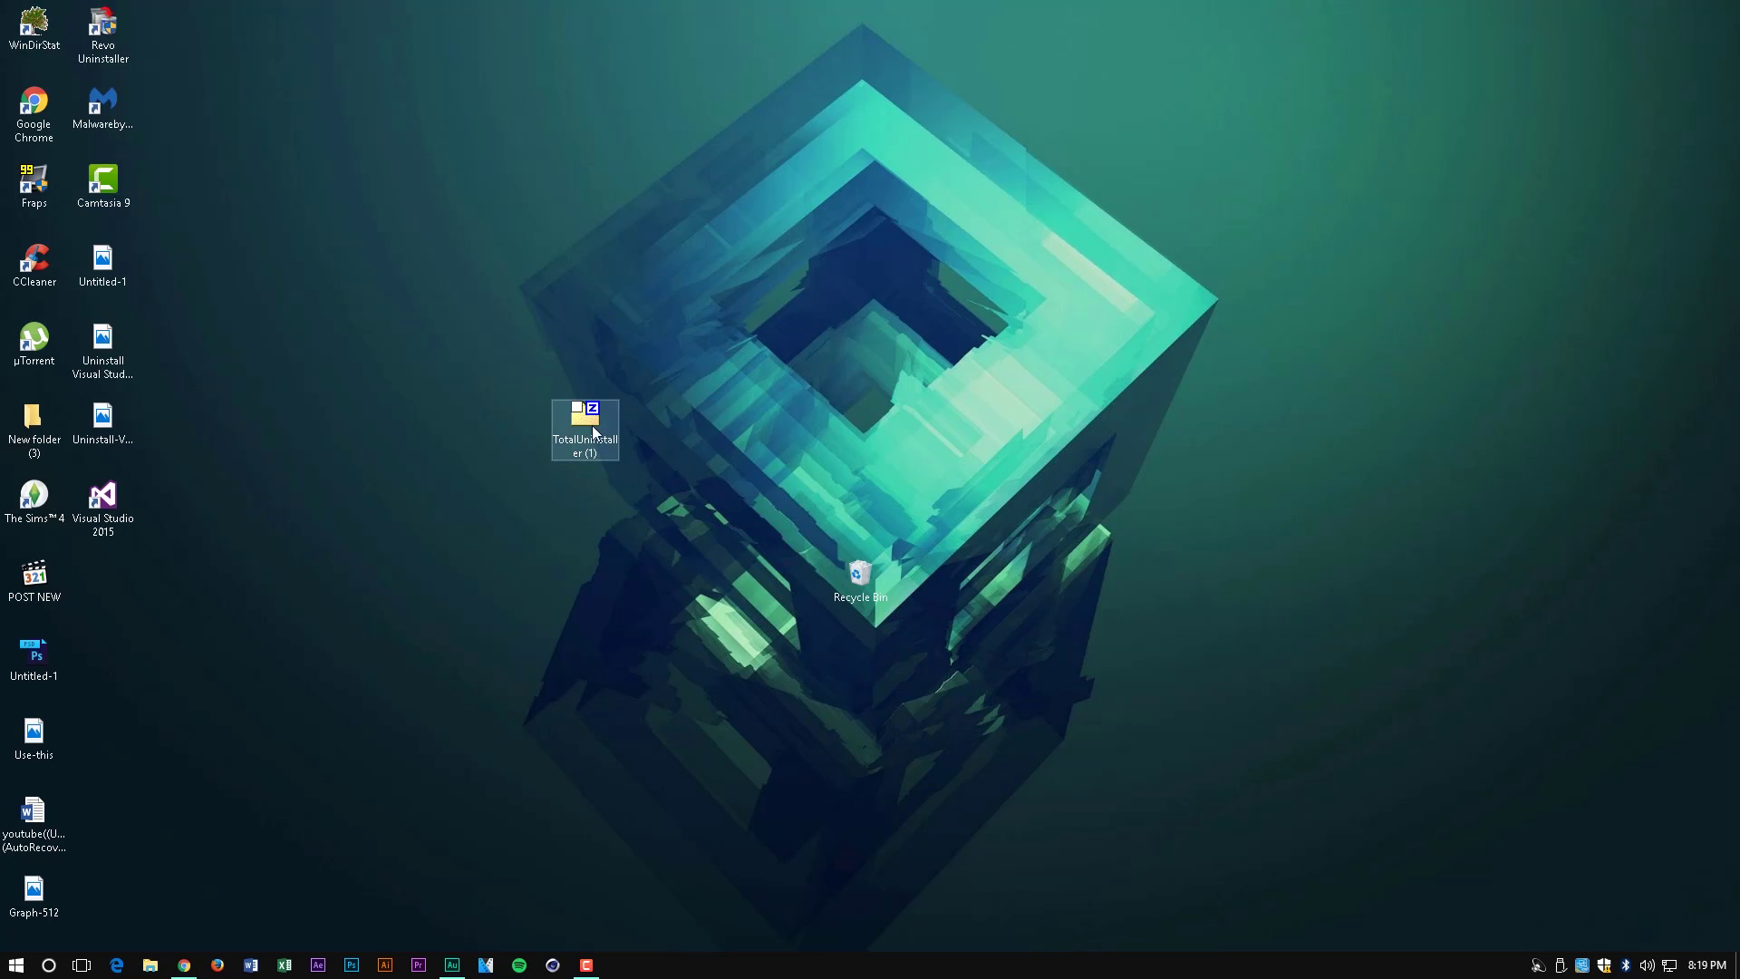
{"action": "double_click", "coordinate": [593, 434]}
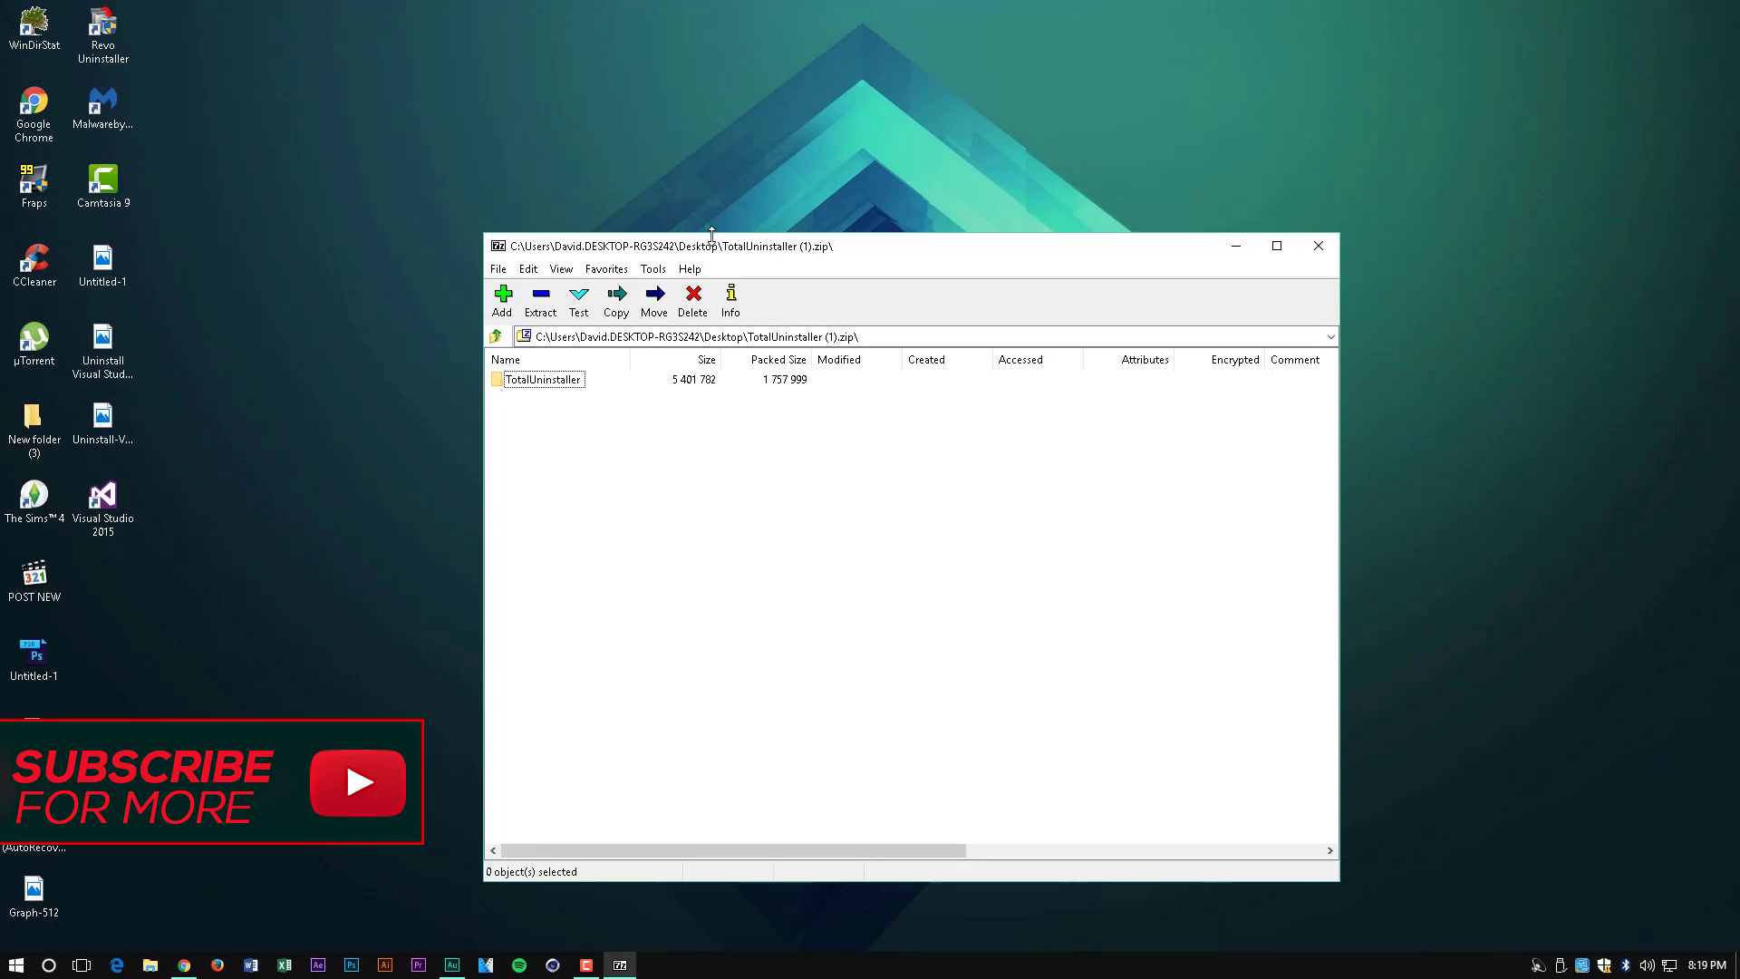
{"action": "left_click_drag", "start_coordinate": [711, 238], "coordinate": [930, 153]}
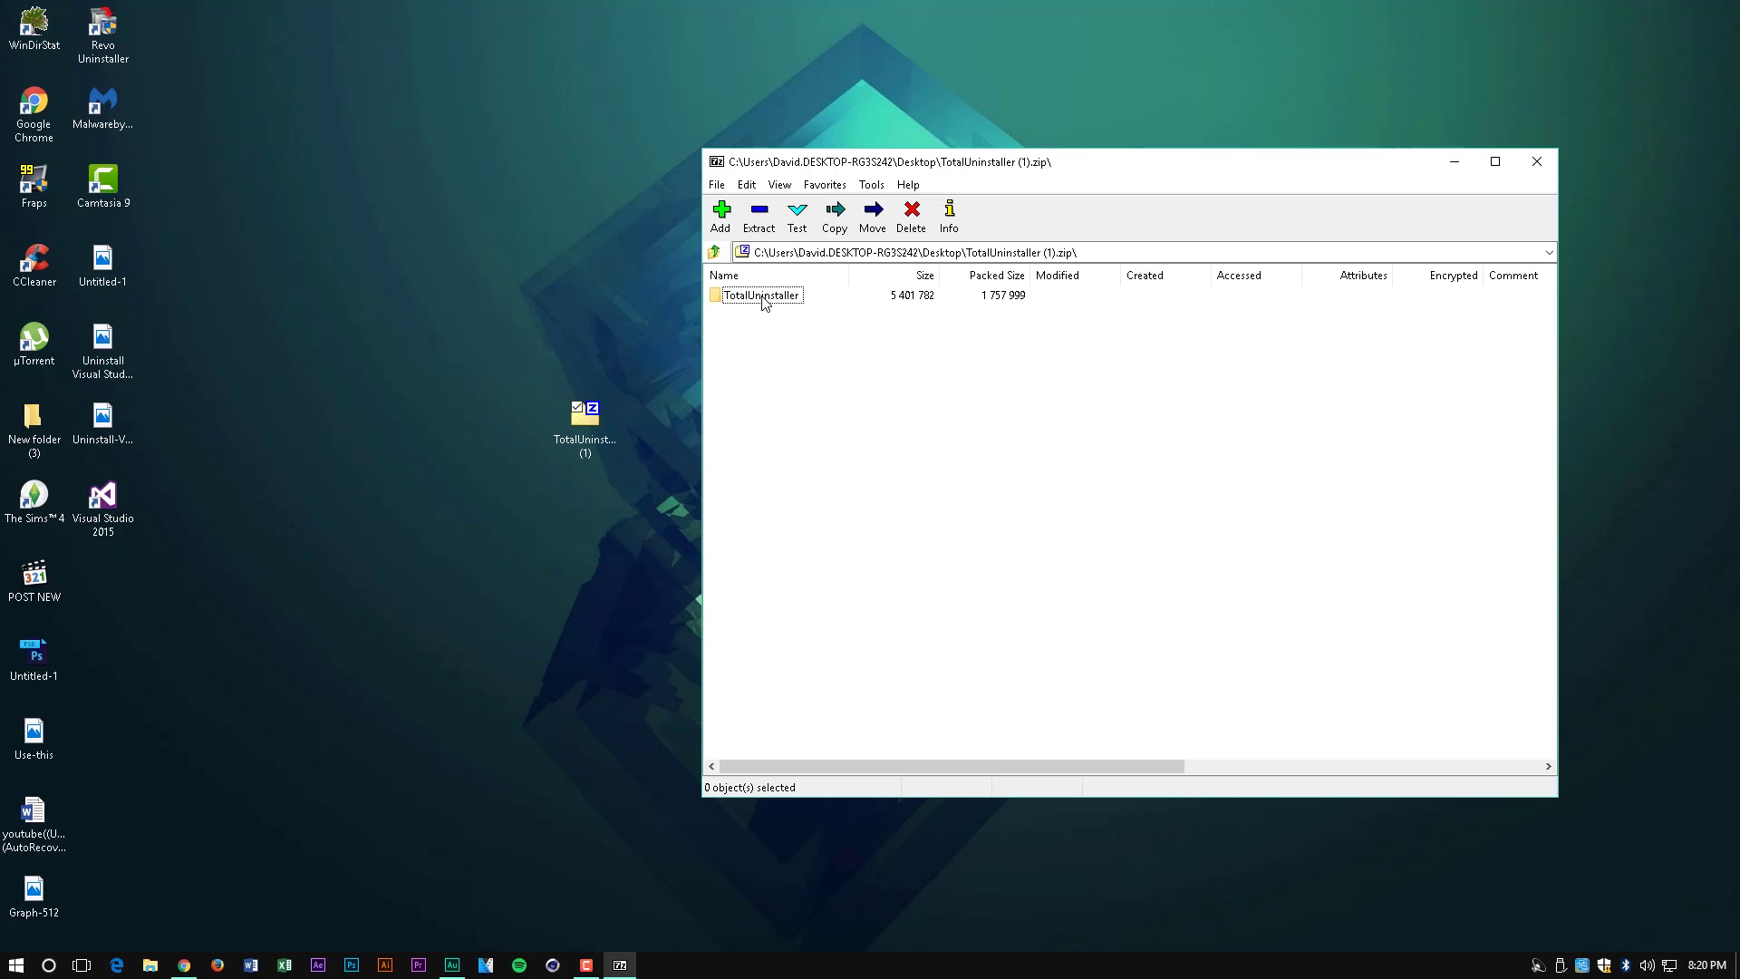
Copy the TotalUninstaller folder out of the archive onto the desktop and close 7-Zip
{"action": "double_click", "coordinate": [757, 295]}
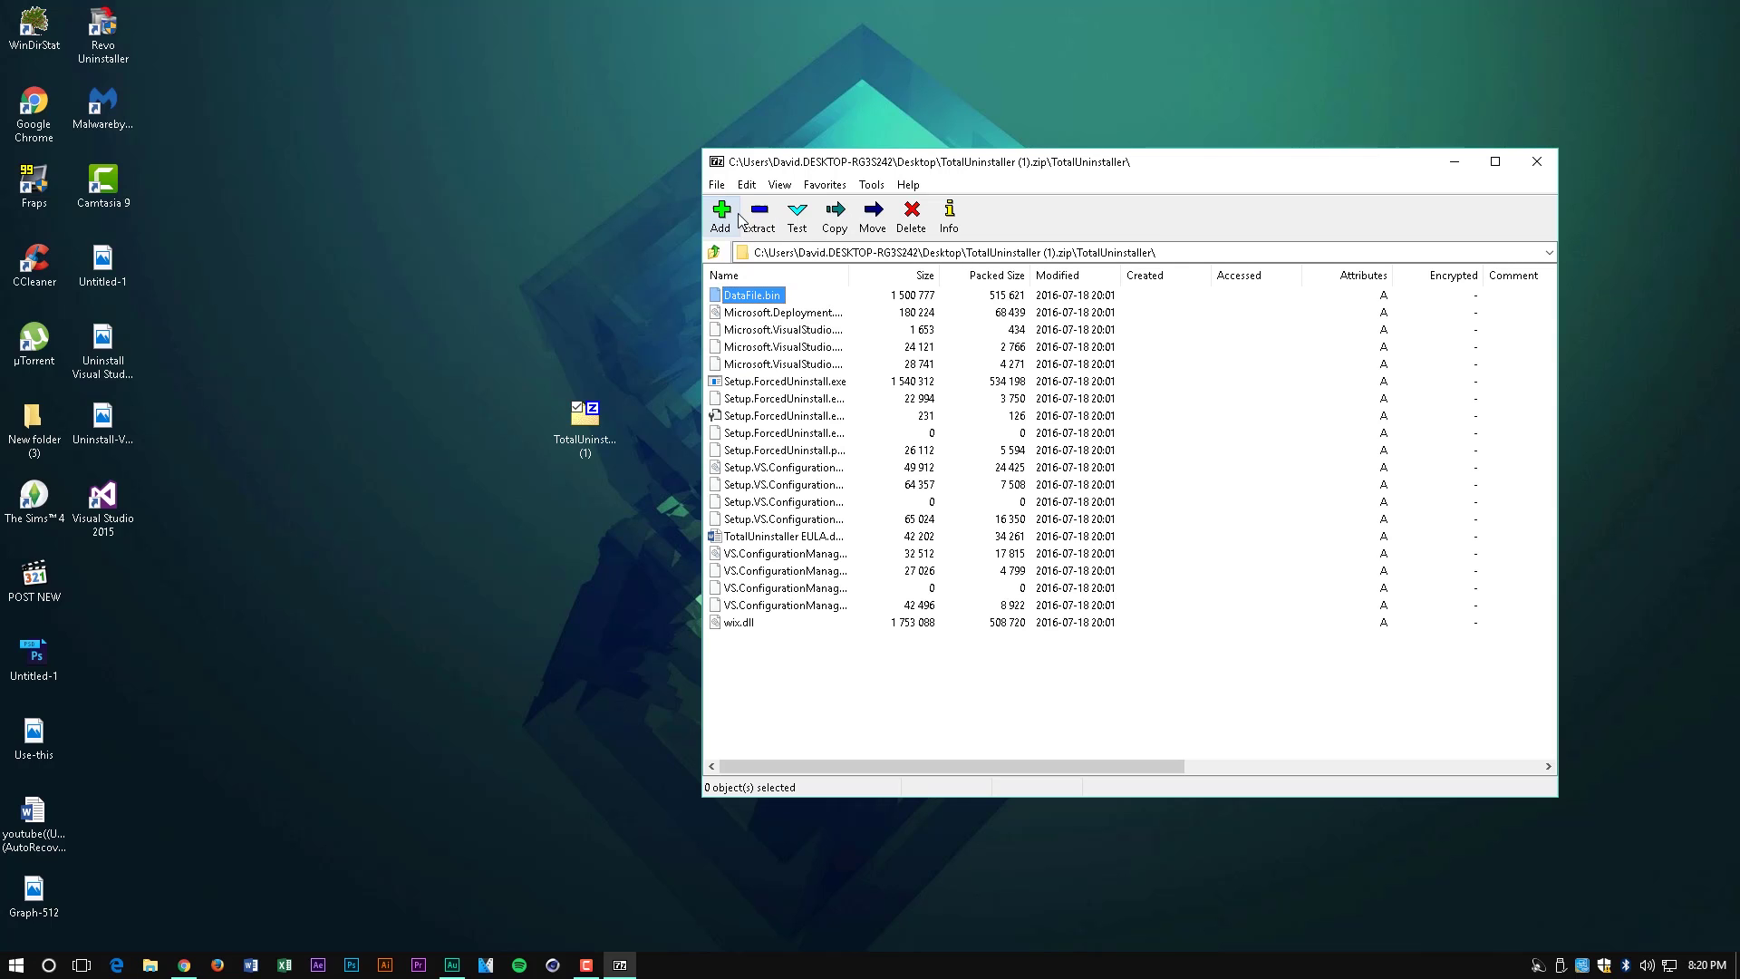
{"action": "left_click", "coordinate": [714, 252]}
{"action": "left_click_drag", "start_coordinate": [760, 295], "coordinate": [574, 295]}
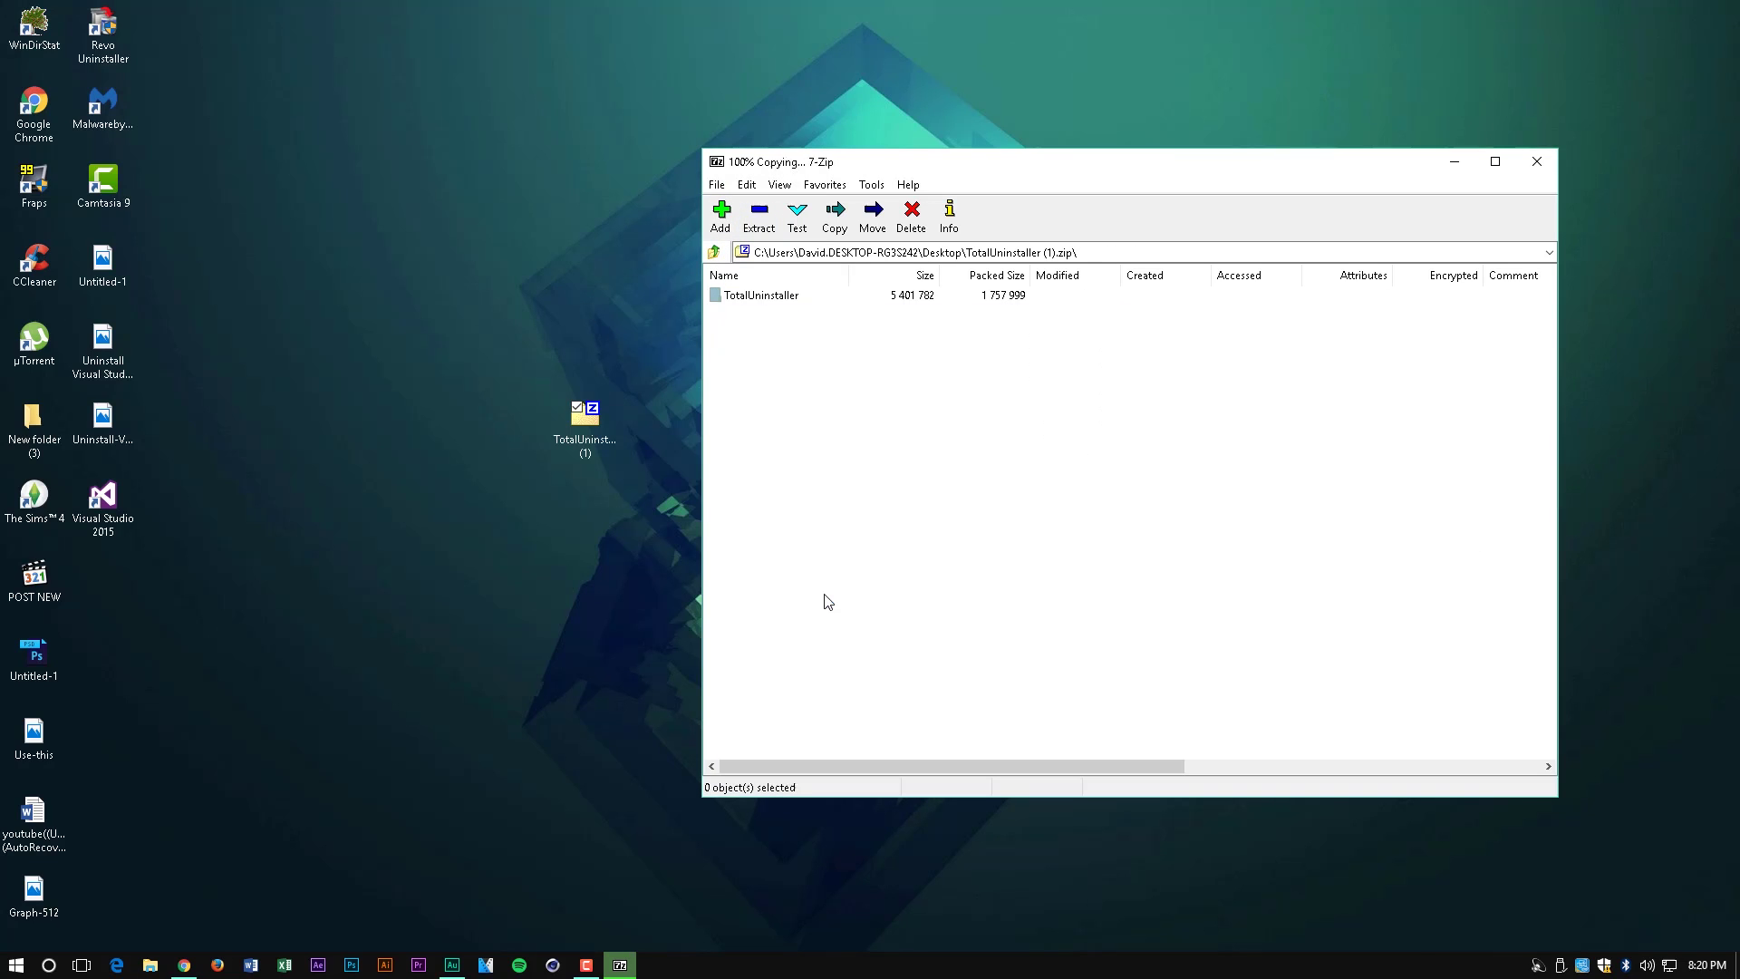
{"action": "left_click", "coordinate": [1537, 161]}
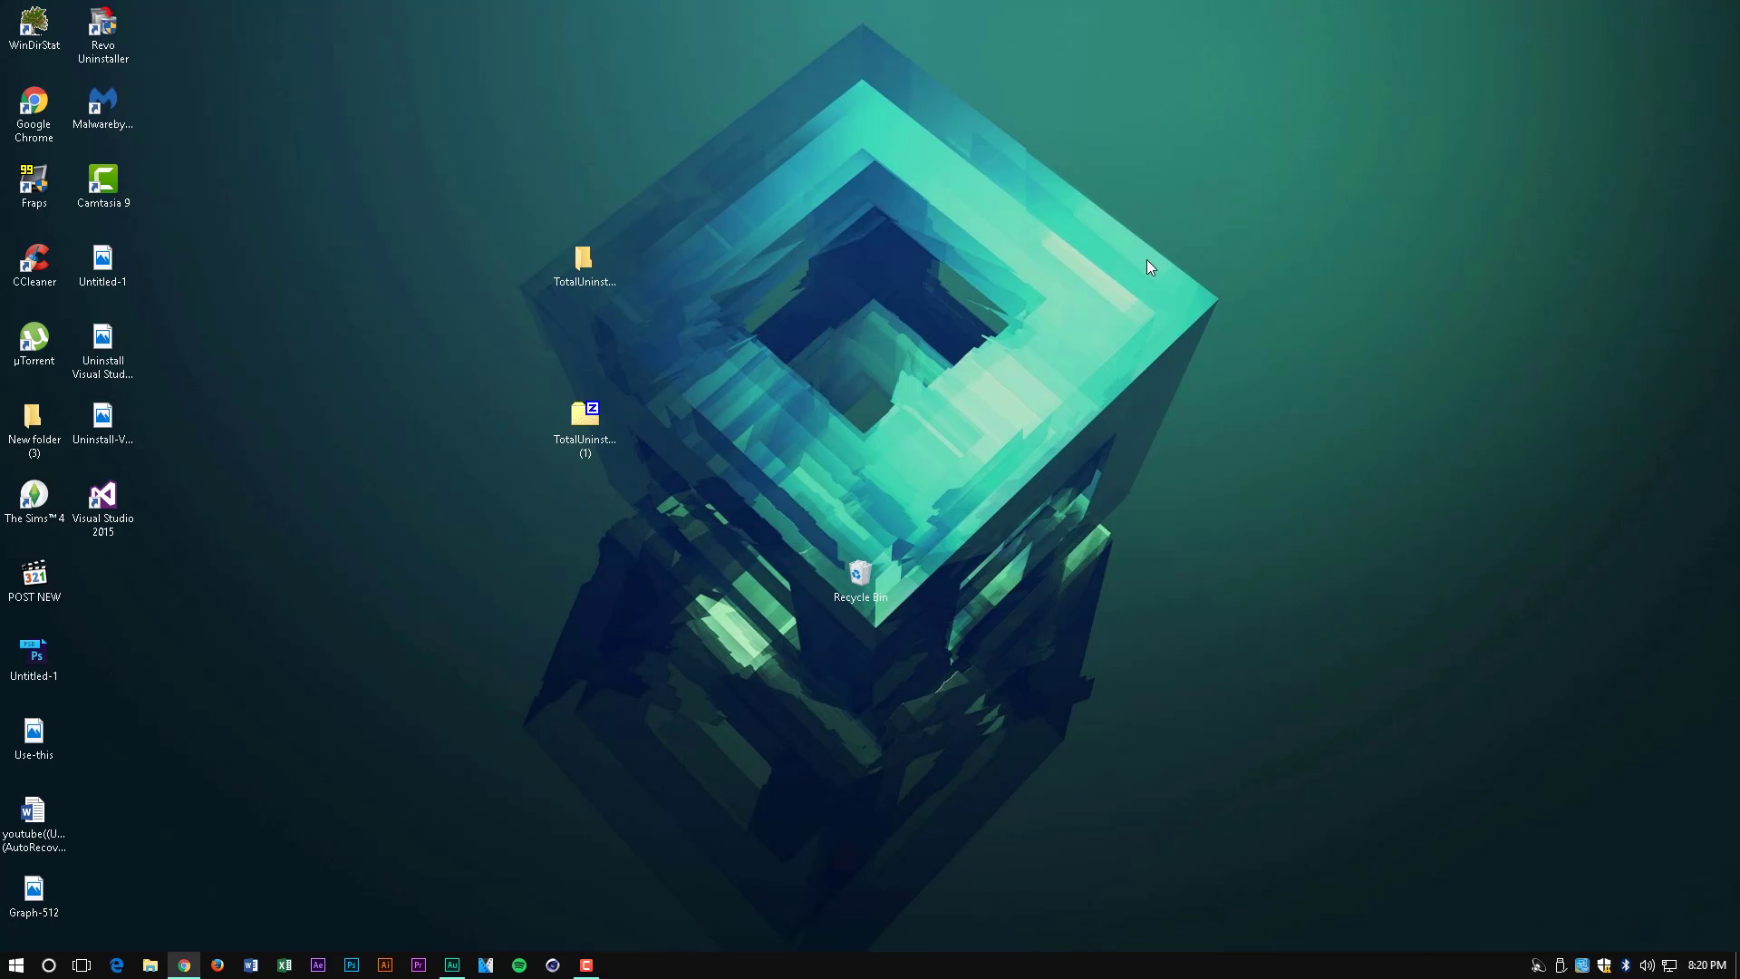
Run Setup.ForcedUninstall from the extracted TotalUninstaller folder as administrator
{"action": "left_click", "coordinate": [682, 367]}
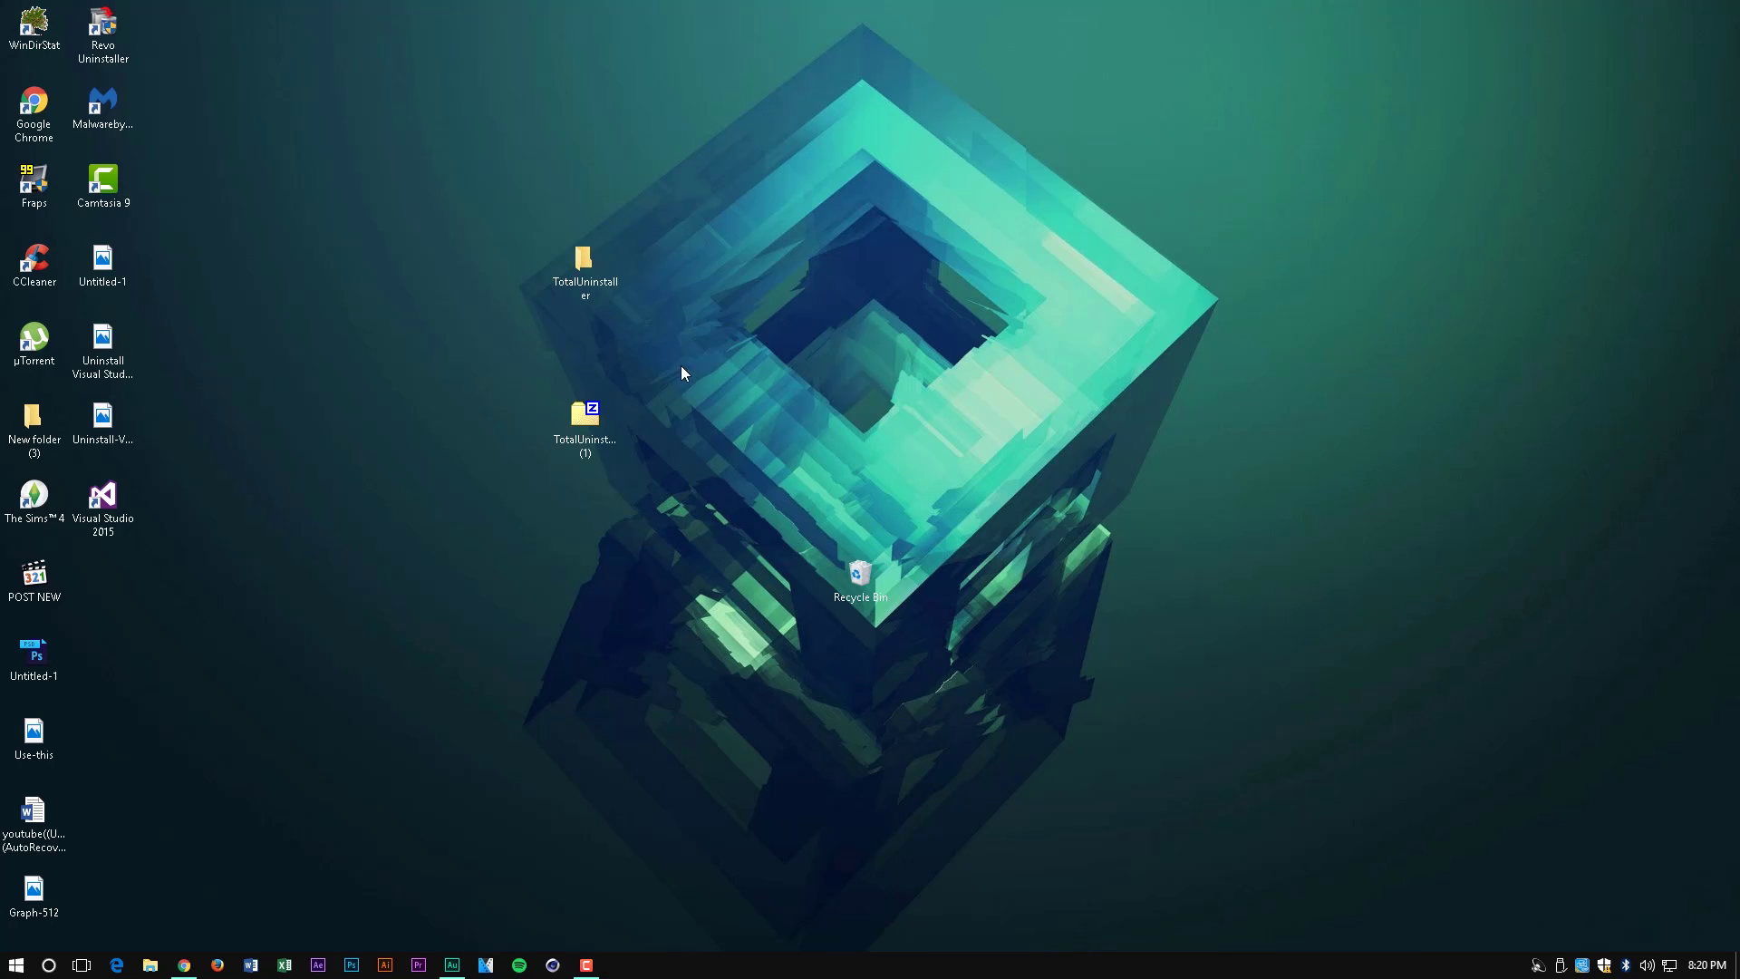
{"action": "double_click", "coordinate": [590, 271]}
{"action": "mouse_move", "coordinate": [949, 651]}
{"action": "left_mouse_down"}
{"action": "mouse_move", "coordinate": [421, 263]}
{"action": "mouse_move", "coordinate": [798, 649]}
{"action": "mouse_move", "coordinate": [761, 554]}
{"action": "left_mouse_up"}
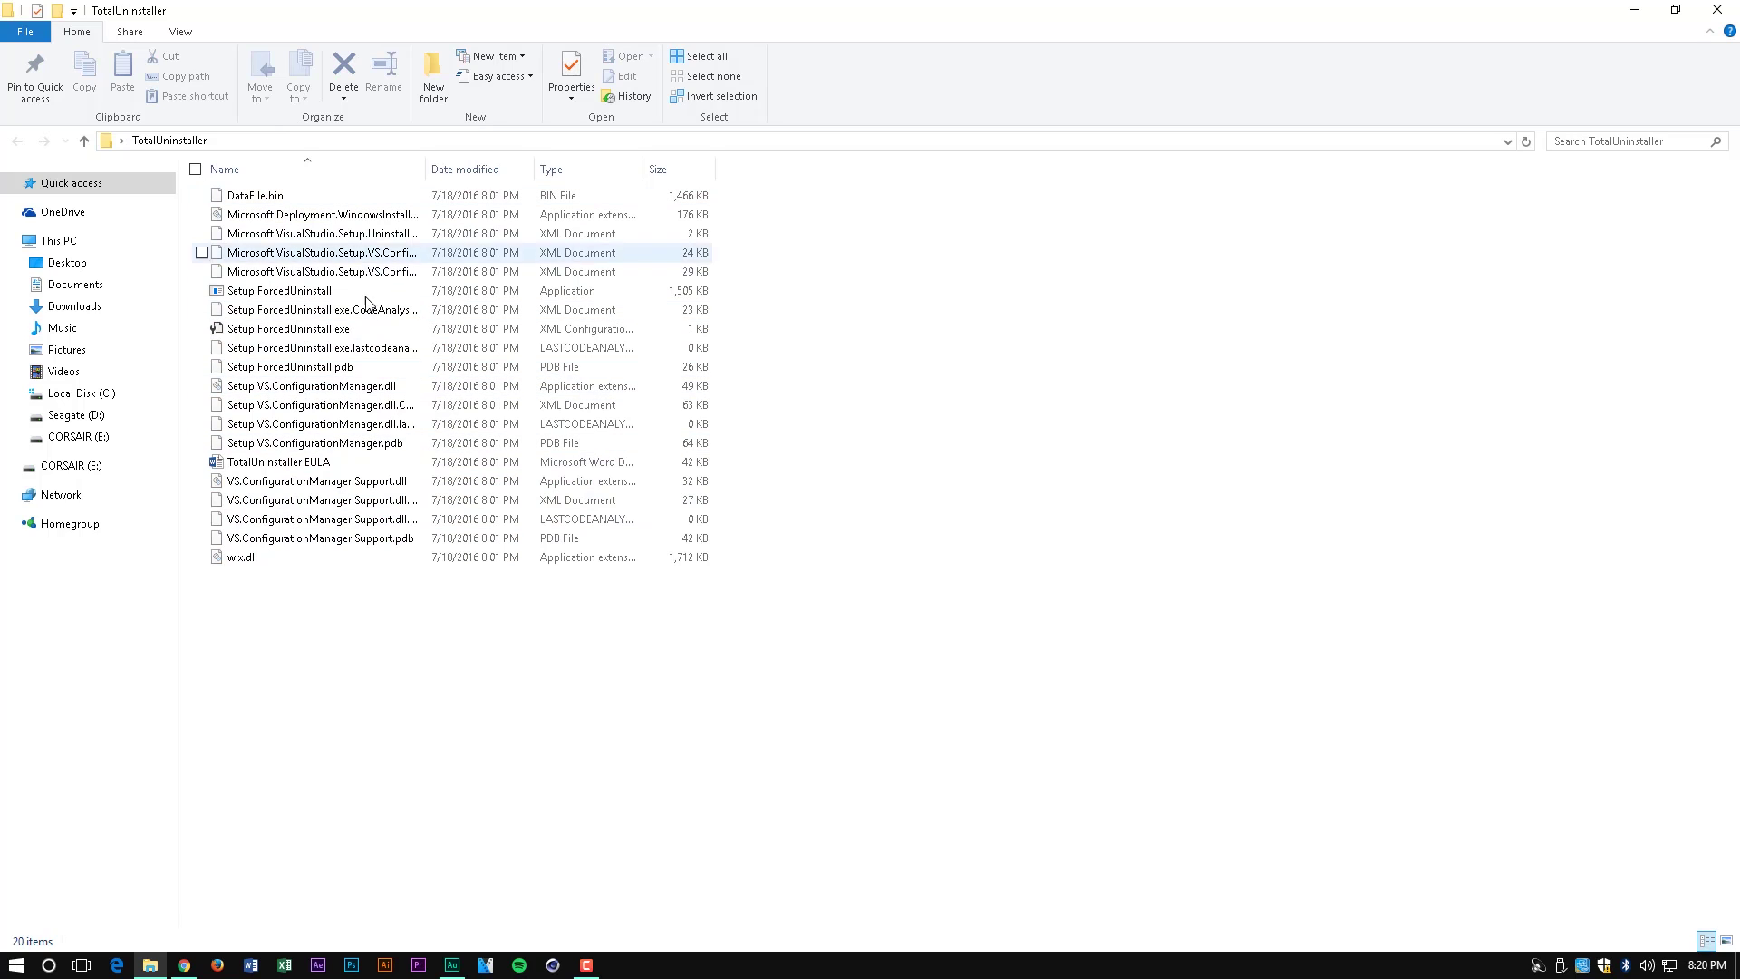
{"action": "left_click", "coordinate": [653, 328]}
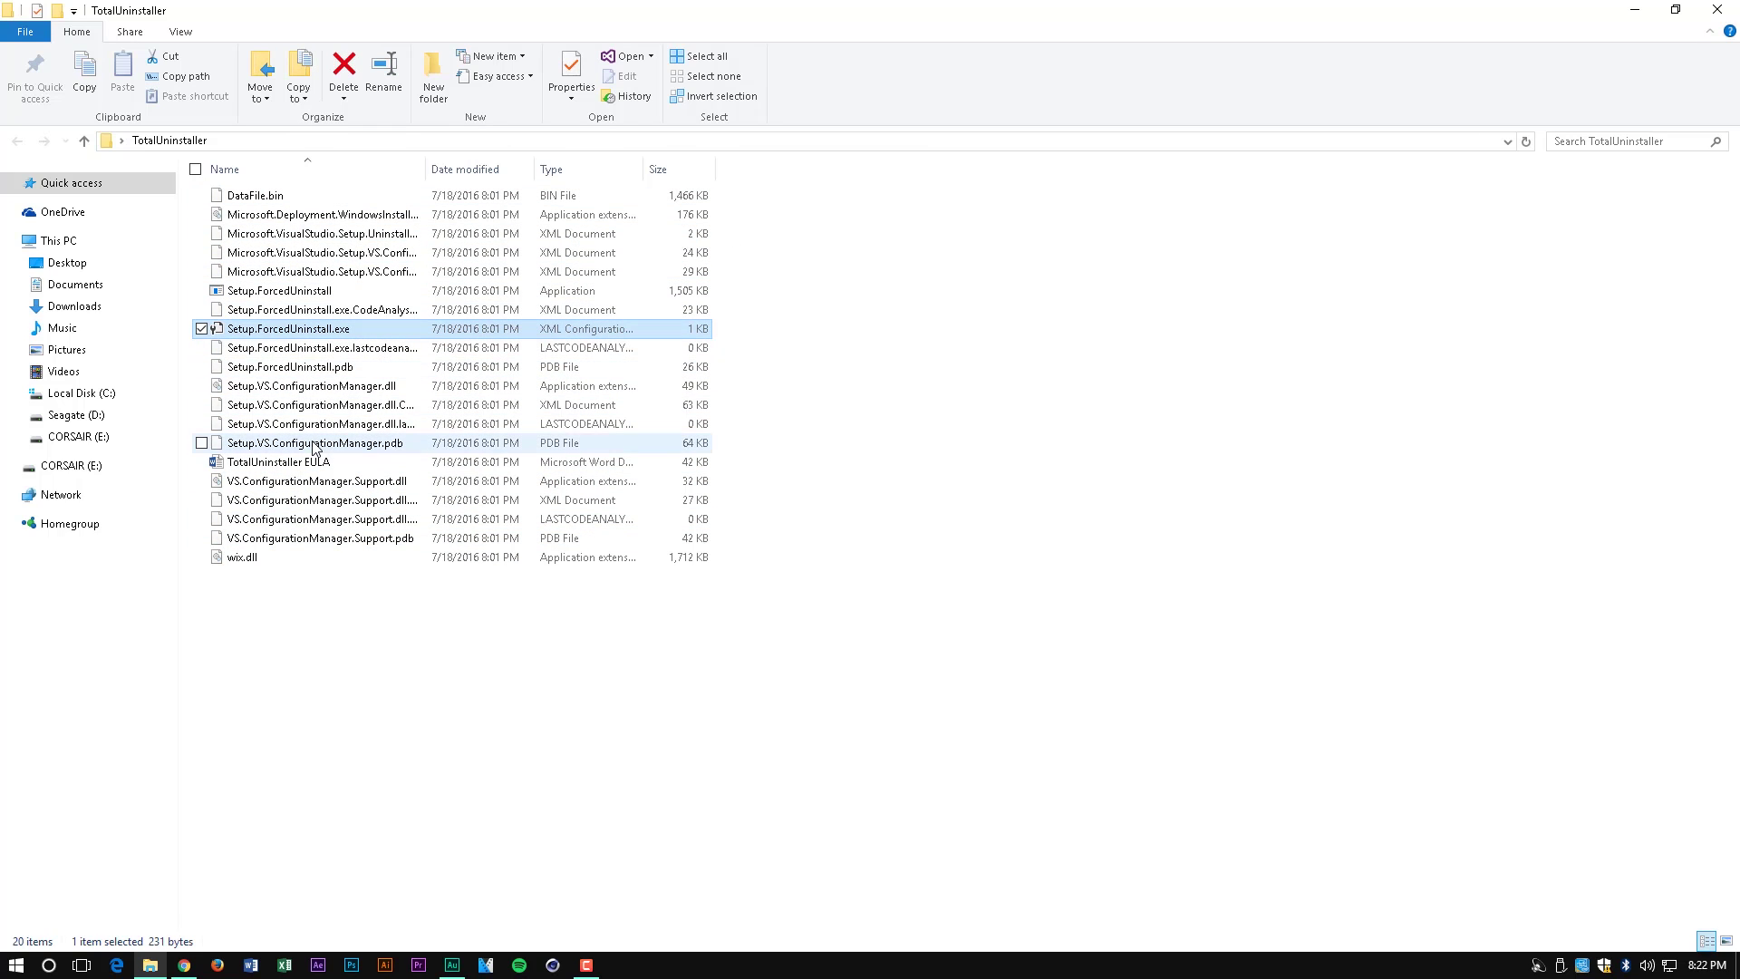
{"action": "left_click", "coordinate": [299, 291]}
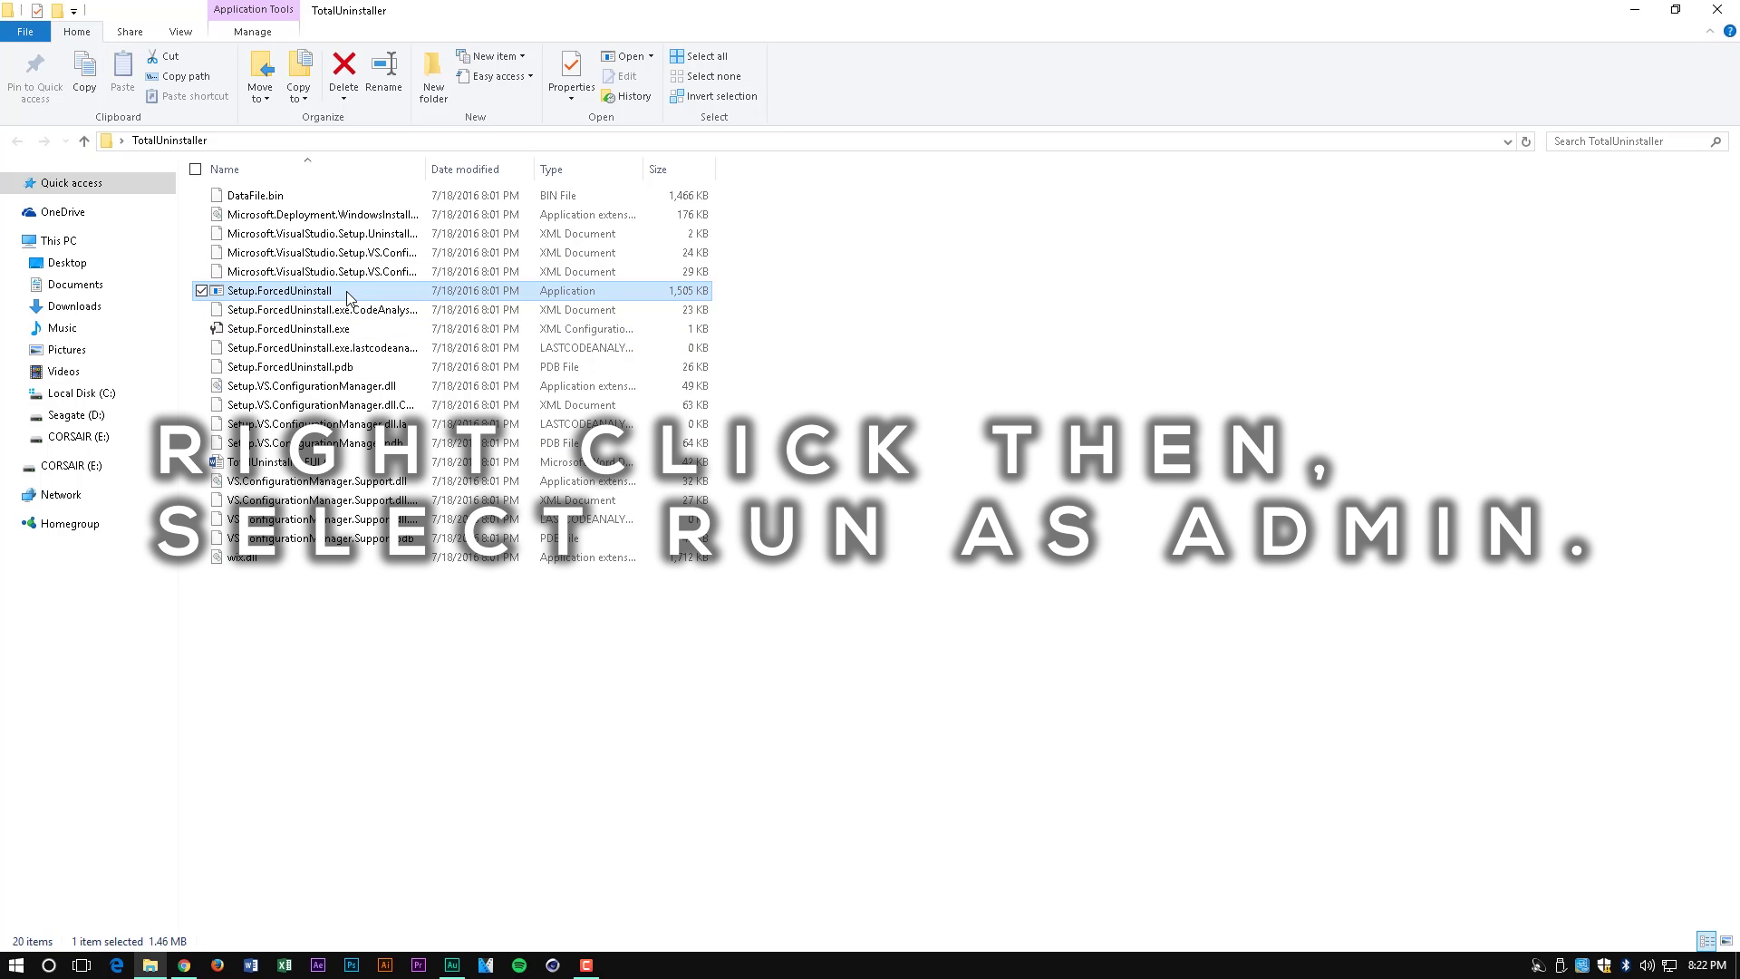
{"action": "right_click", "coordinate": [348, 294]}
{"action": "left_click", "coordinate": [408, 324]}
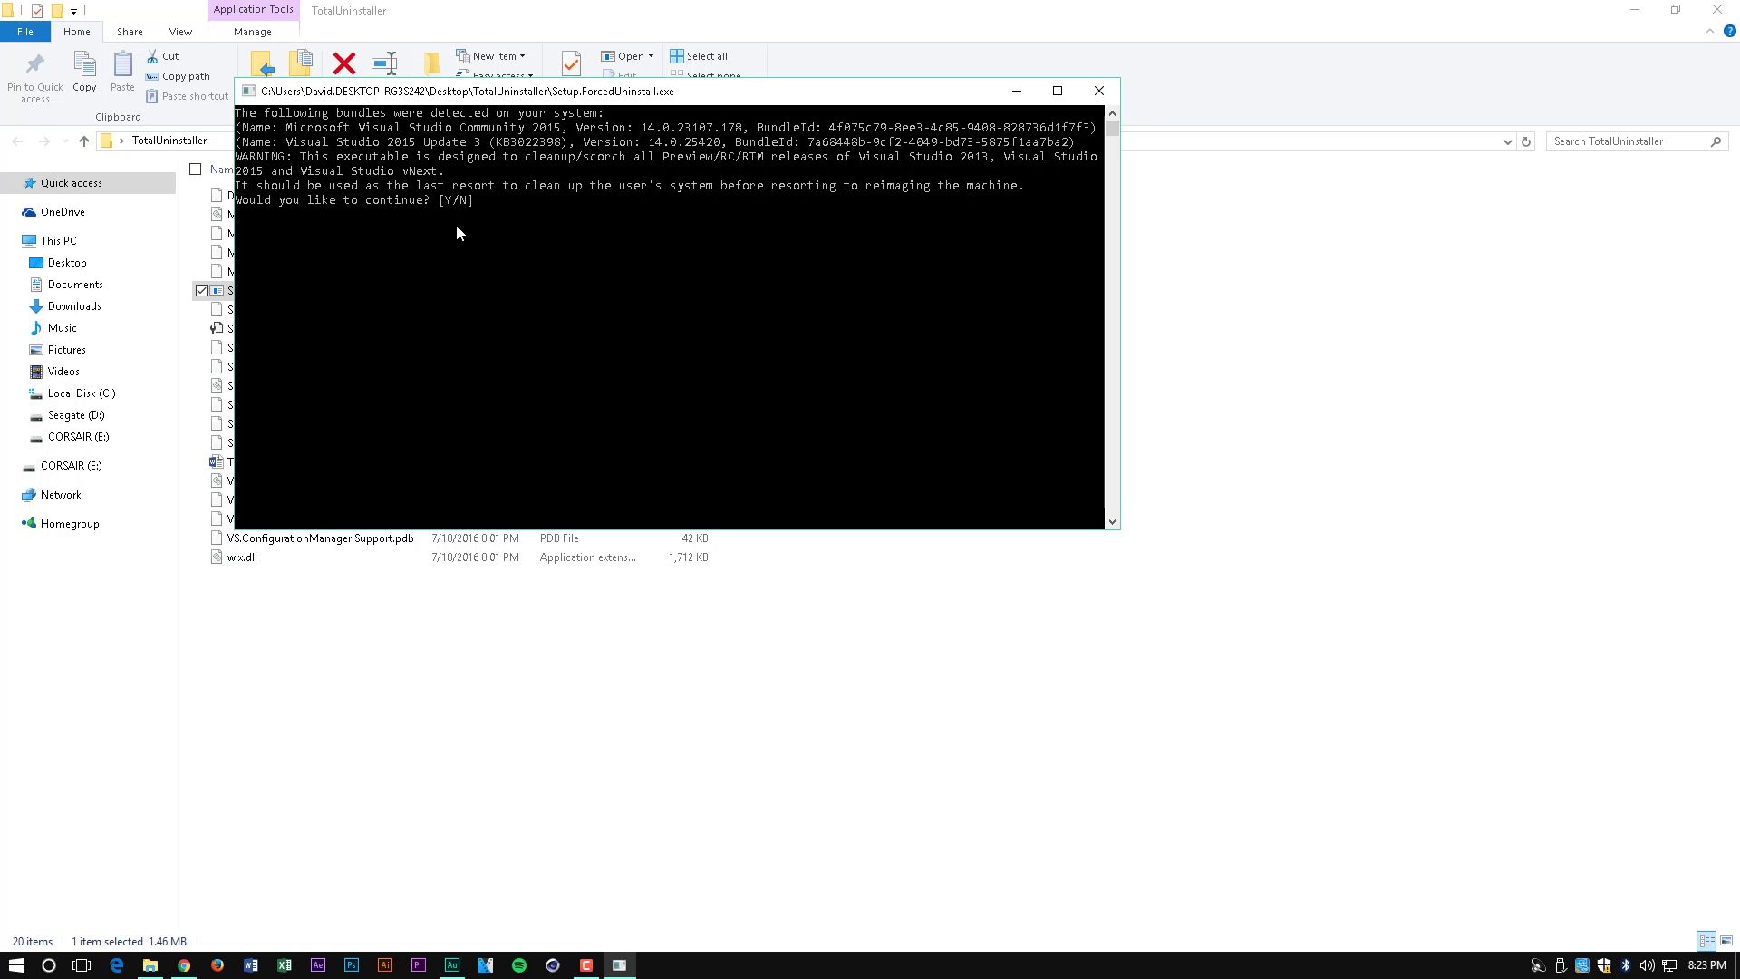
Answer y at the Y/N prompt to uninstall the detected Visual Studio 2015 bundles
{"action": "type", "text": "y"}
{"action": "key", "text": "Return"}
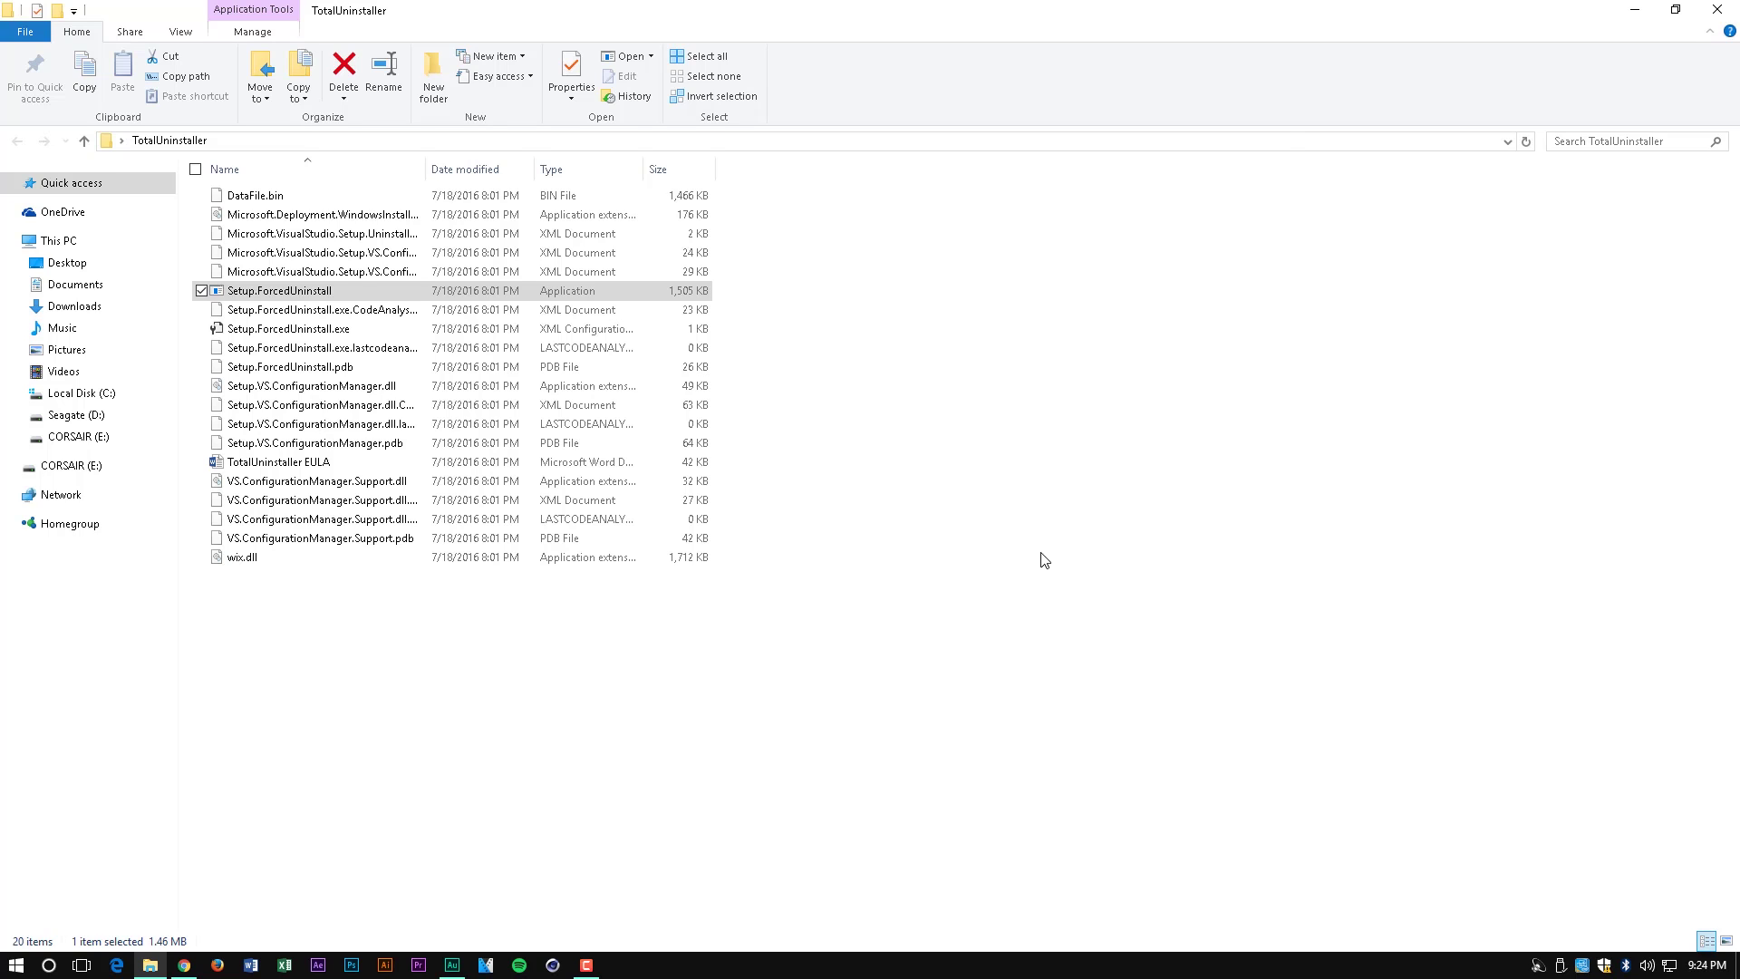
Close the TotalUninstaller folder and delete the broken Visual Studio 2015 desktop shortcut
{"action": "left_click", "coordinate": [1718, 10]}
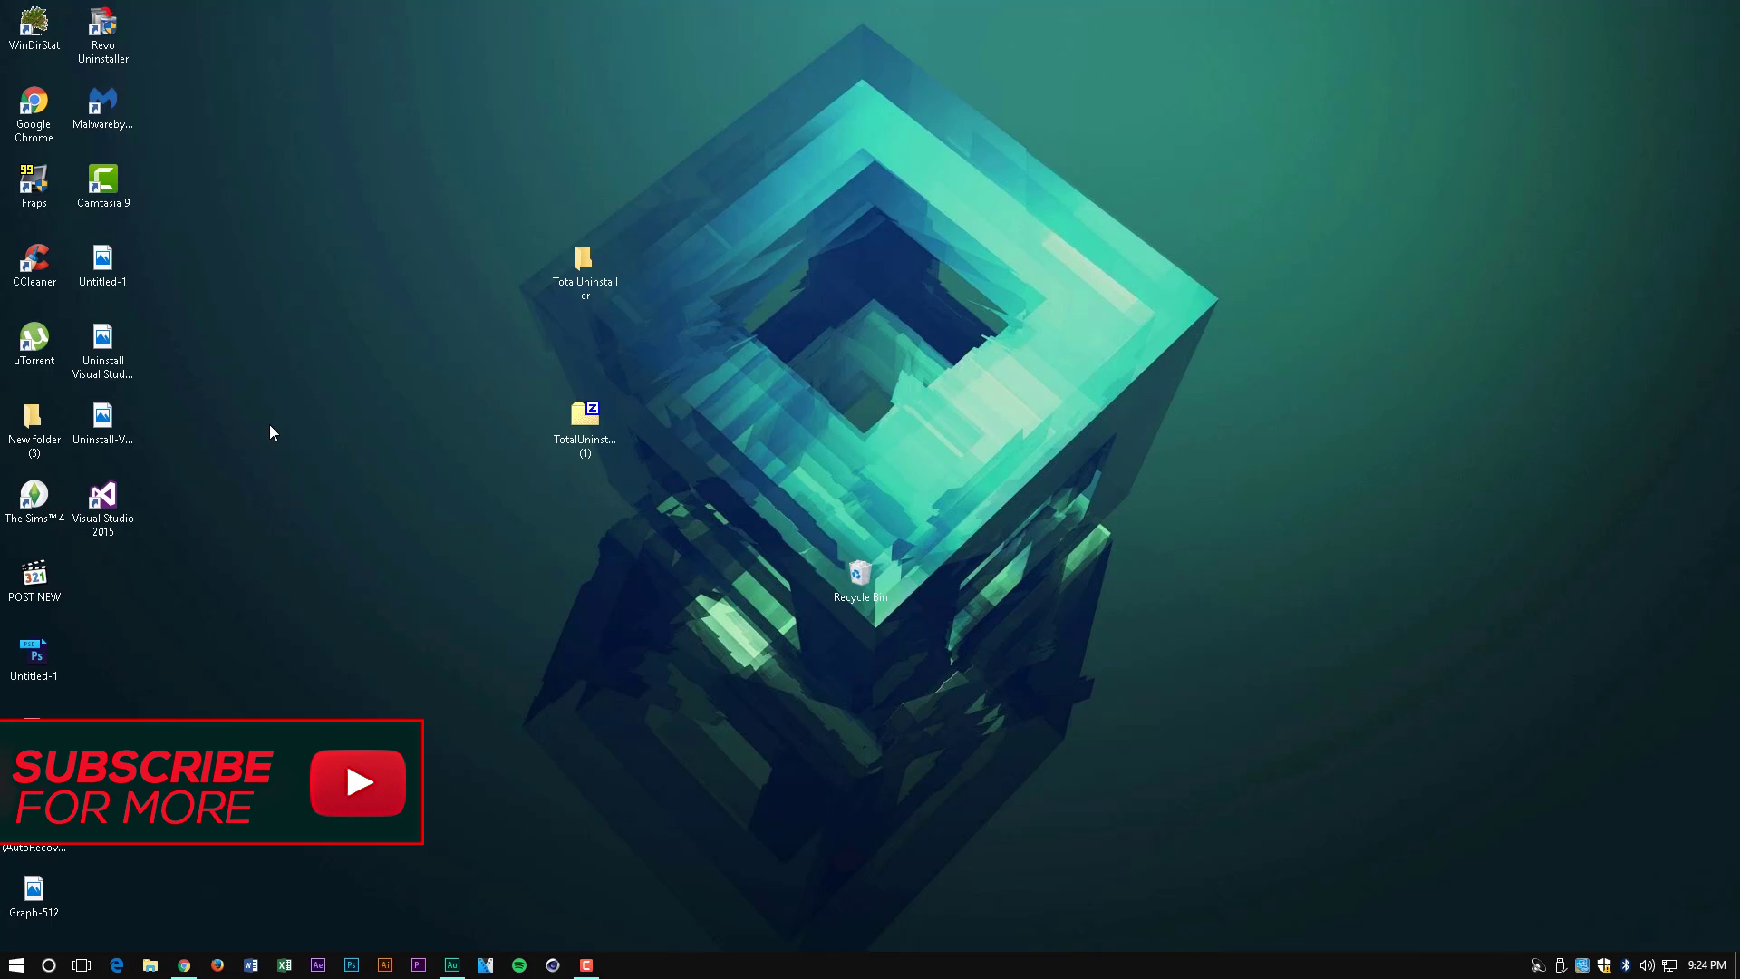
{"action": "left_click_drag", "start_coordinate": [103, 507], "coordinate": [997, 351]}
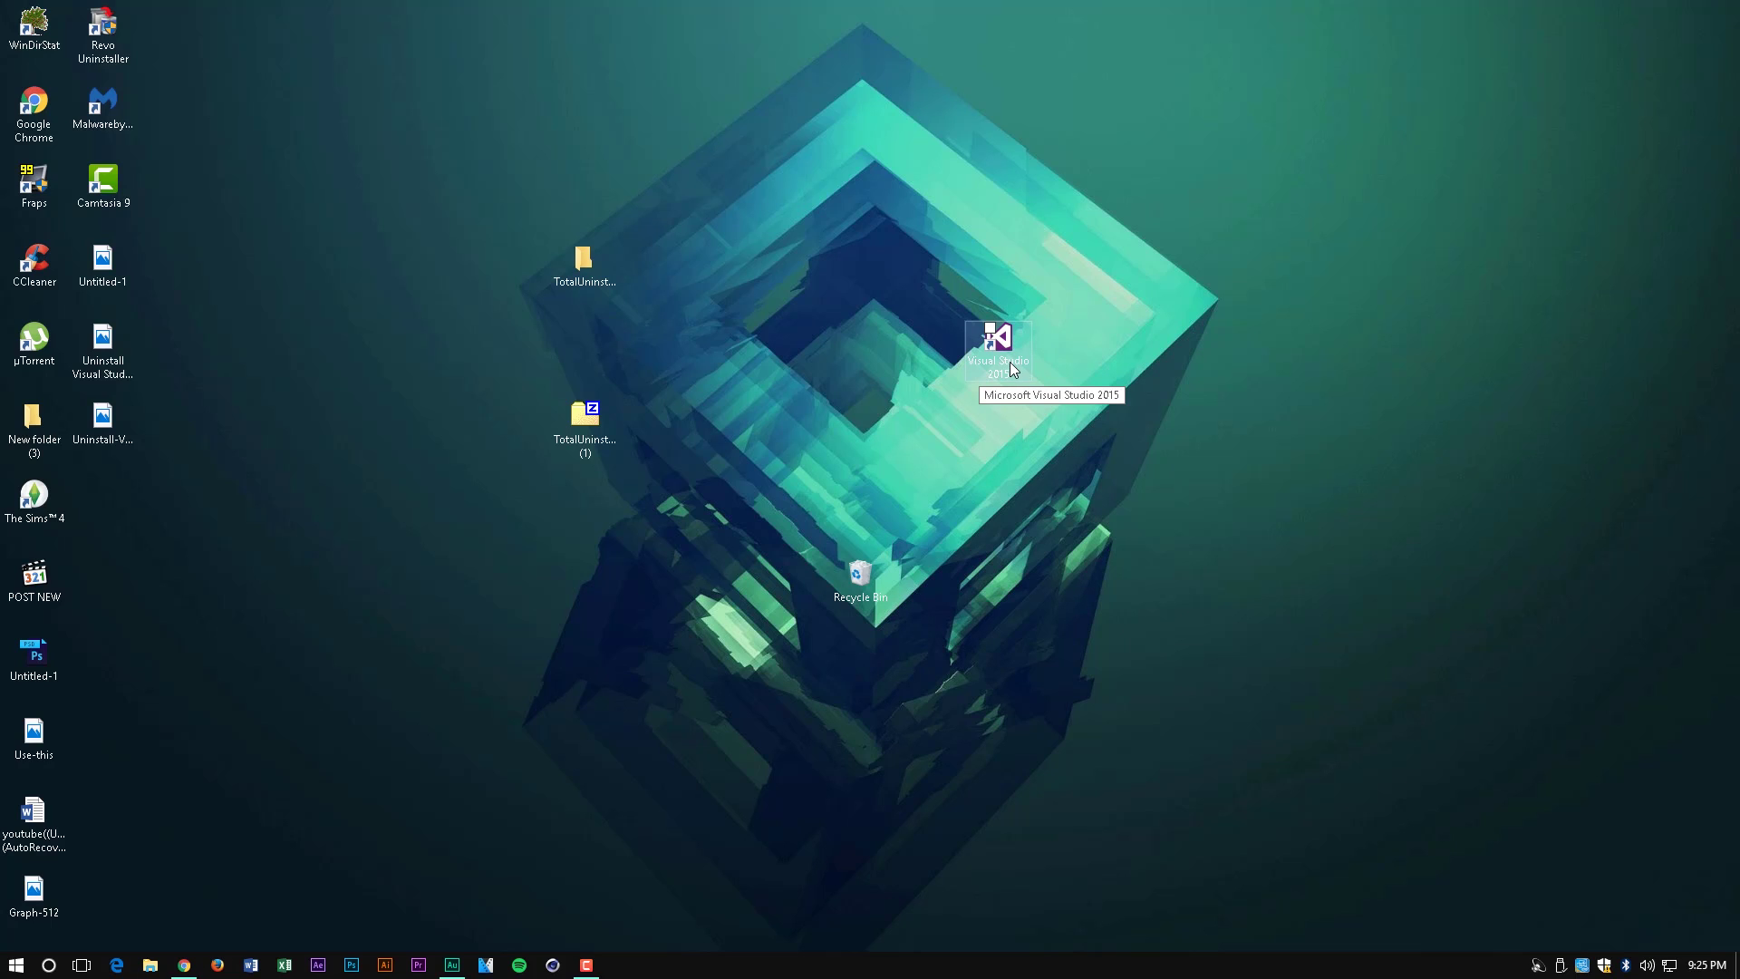
{"action": "double_click", "coordinate": [1011, 367]}
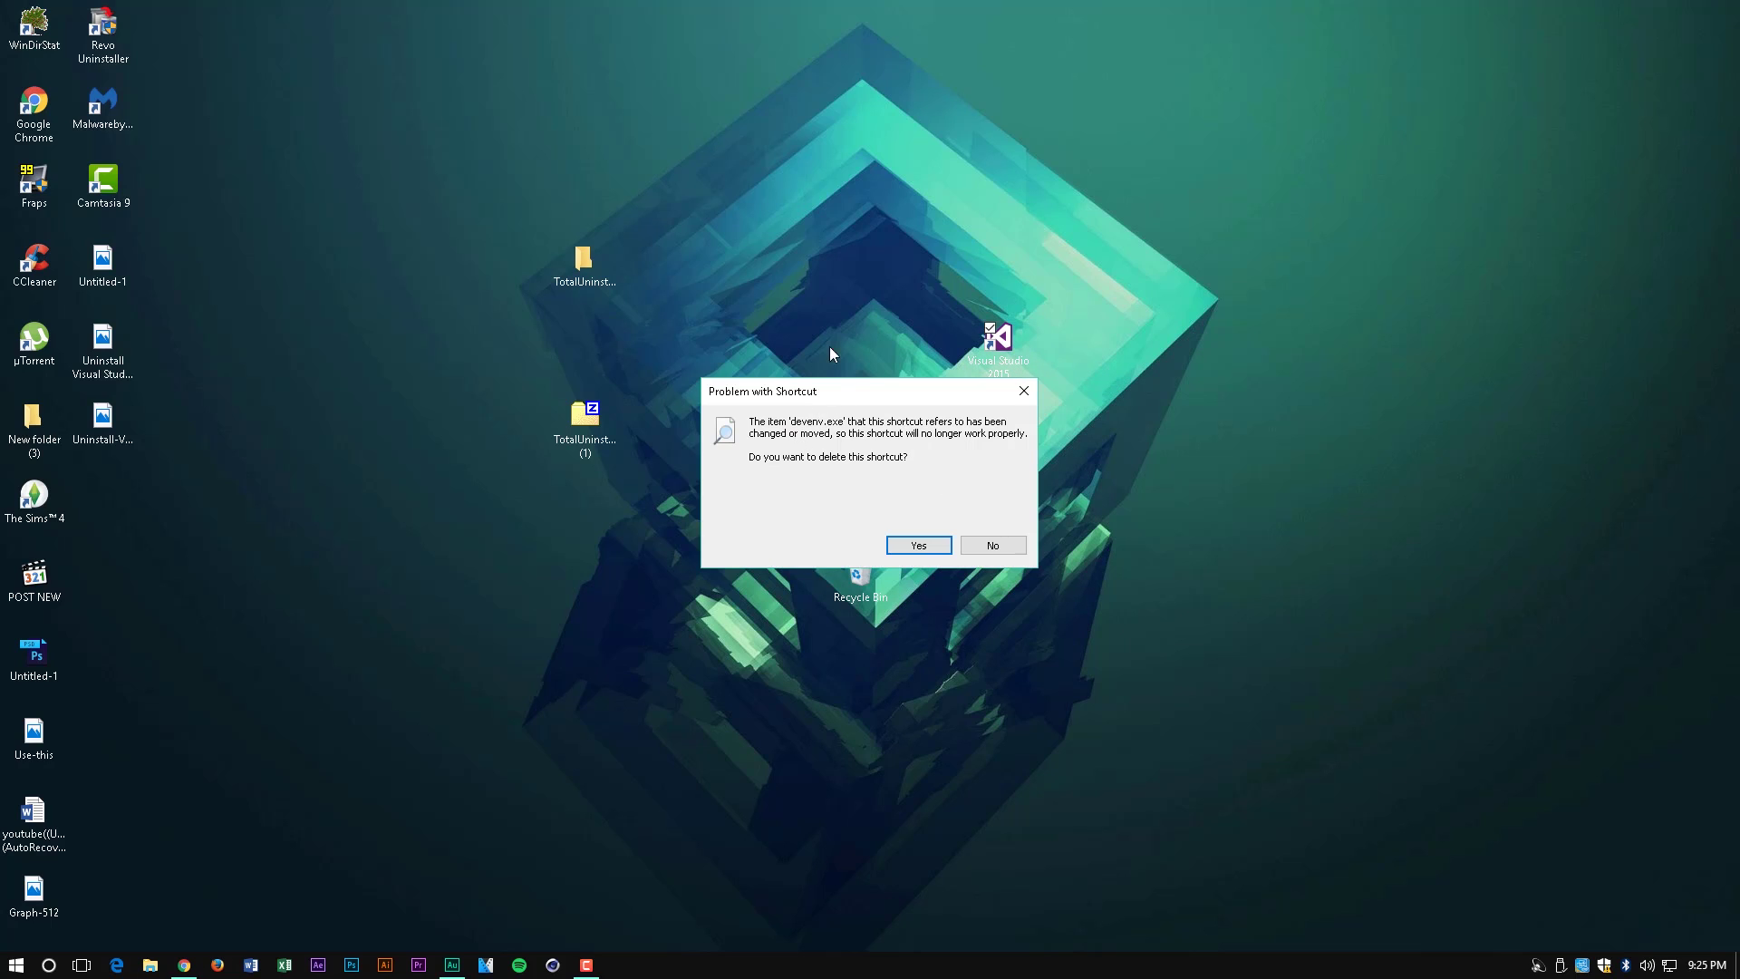
{"action": "left_click_drag", "start_coordinate": [861, 399], "coordinate": [640, 180]}
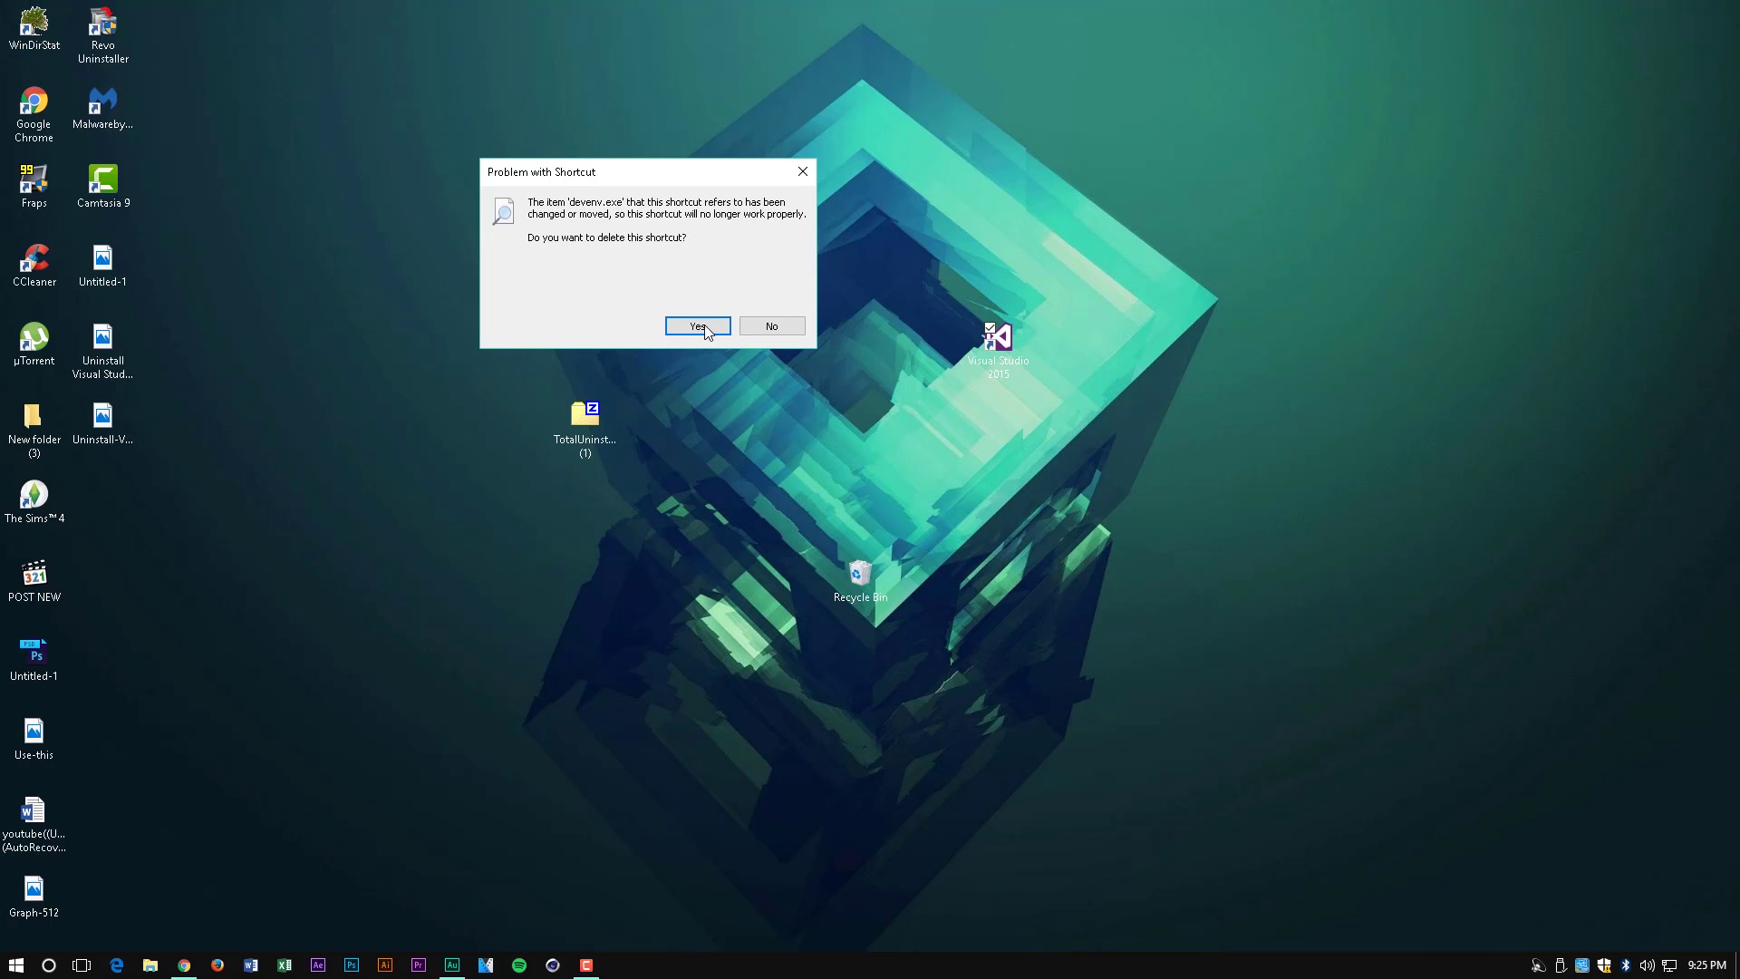
{"action": "left_click", "coordinate": [716, 328]}
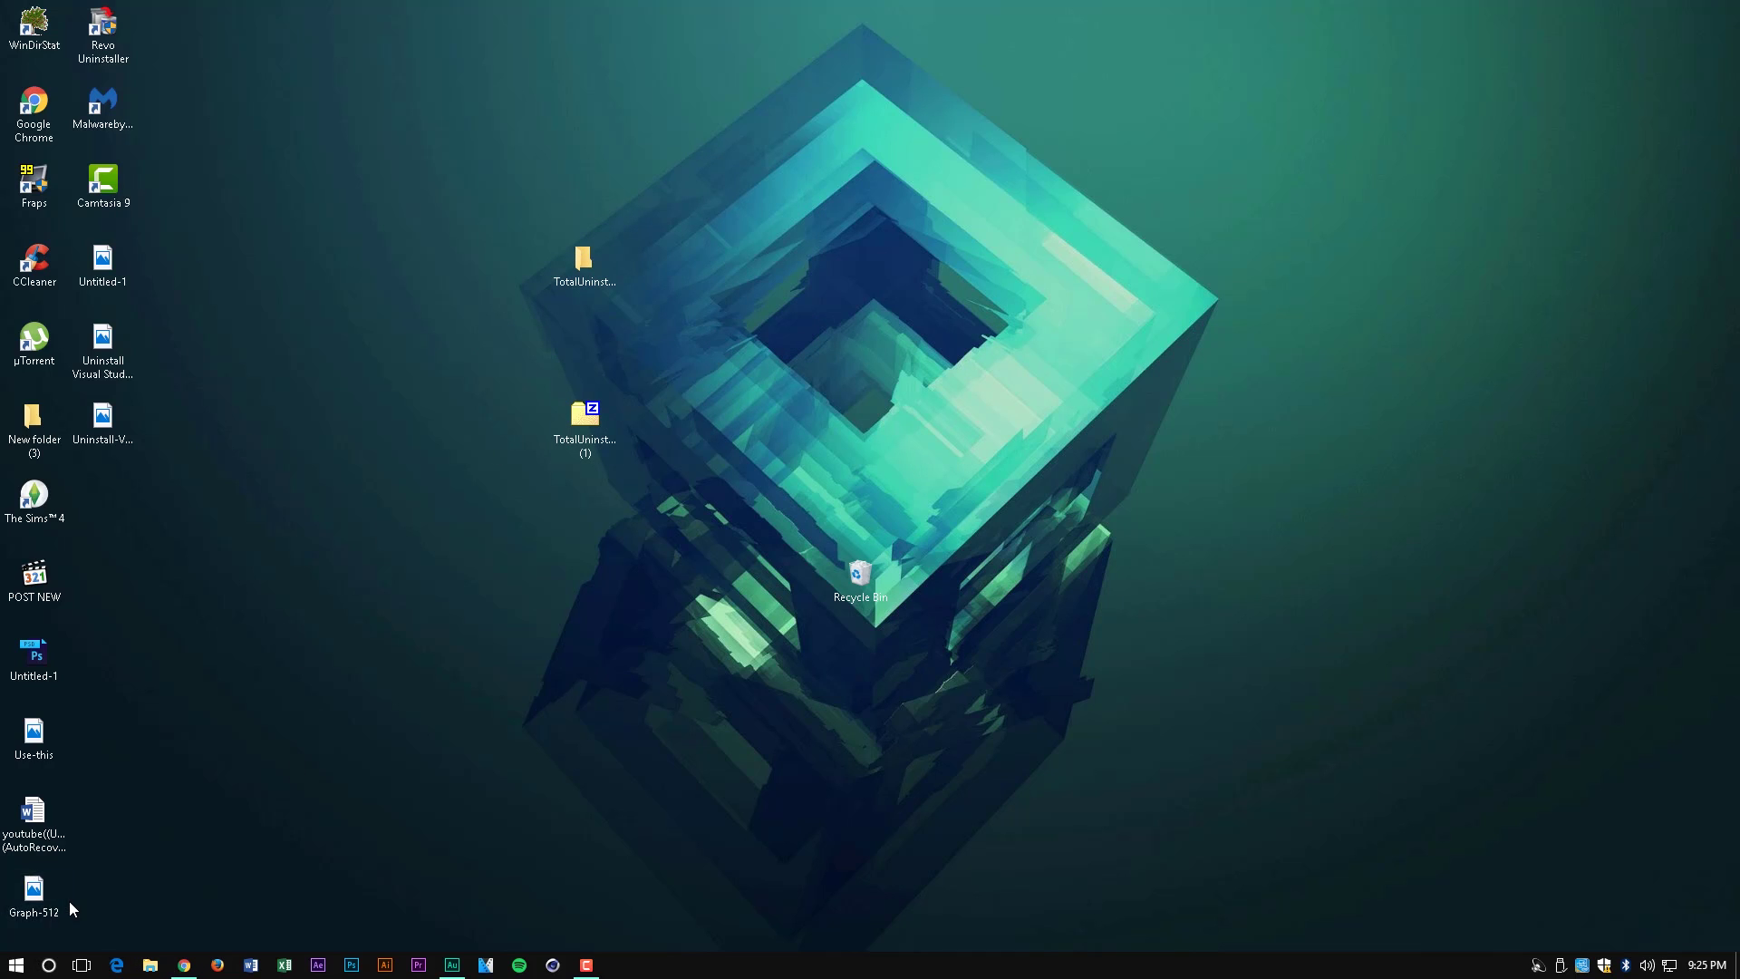
{"action": "key", "text": "super+s"}
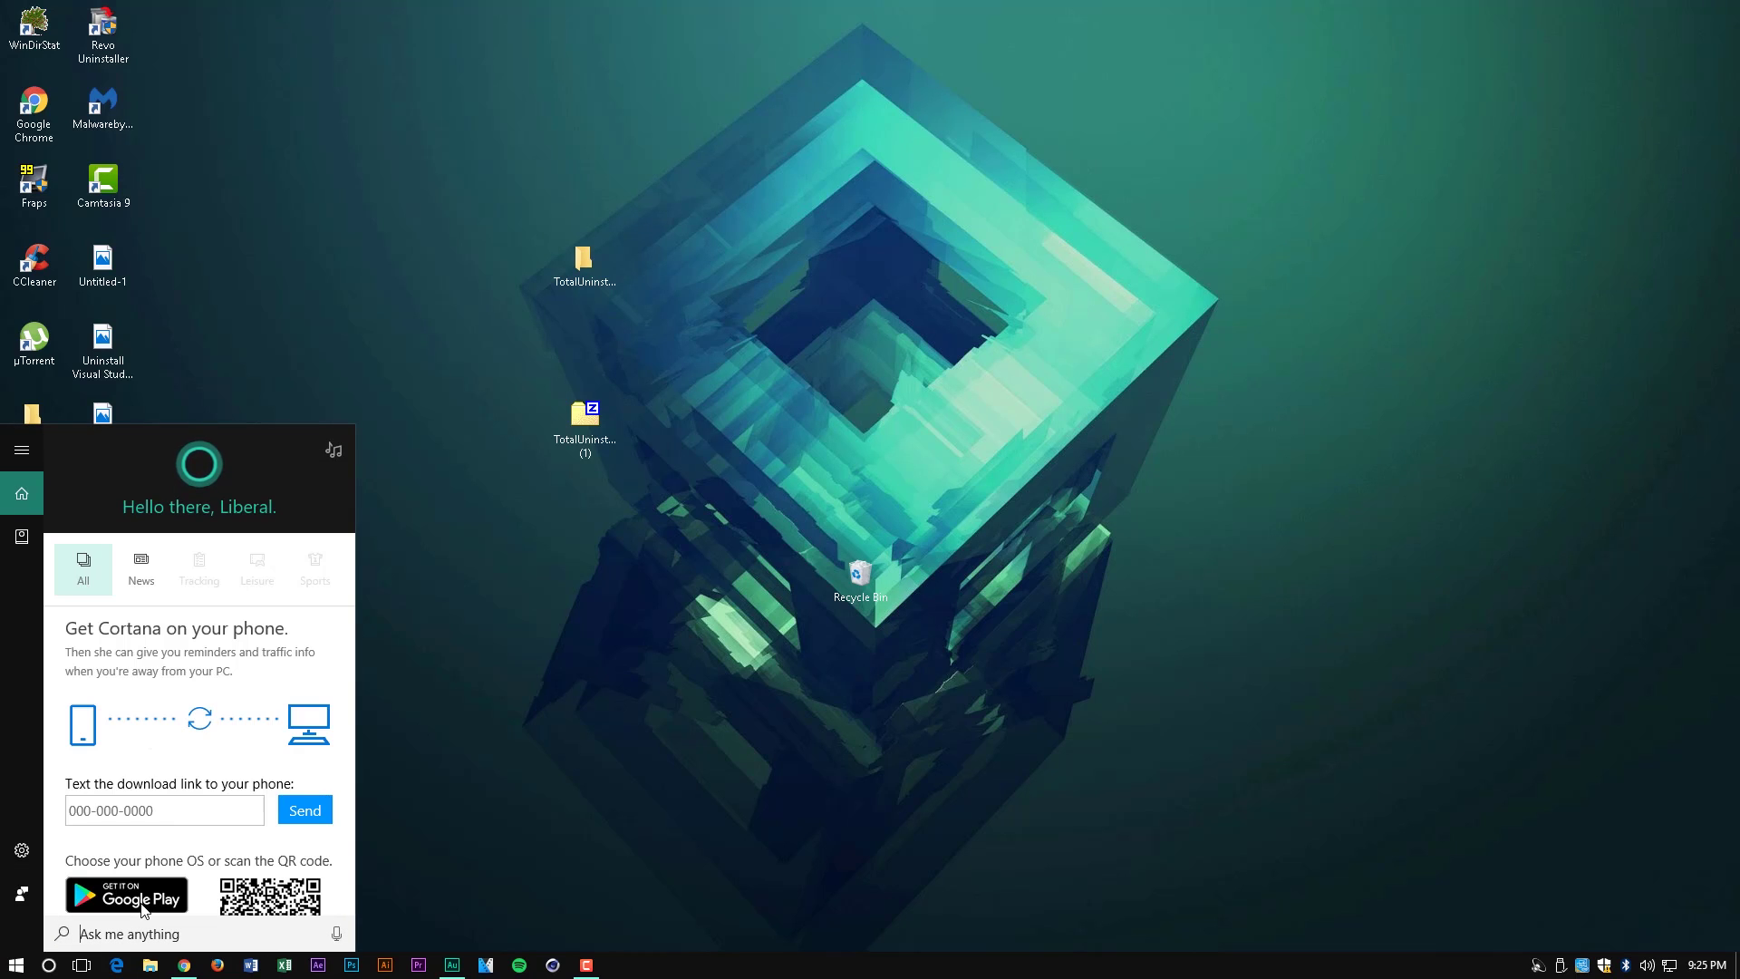
{"action": "type", "text": "progra"}
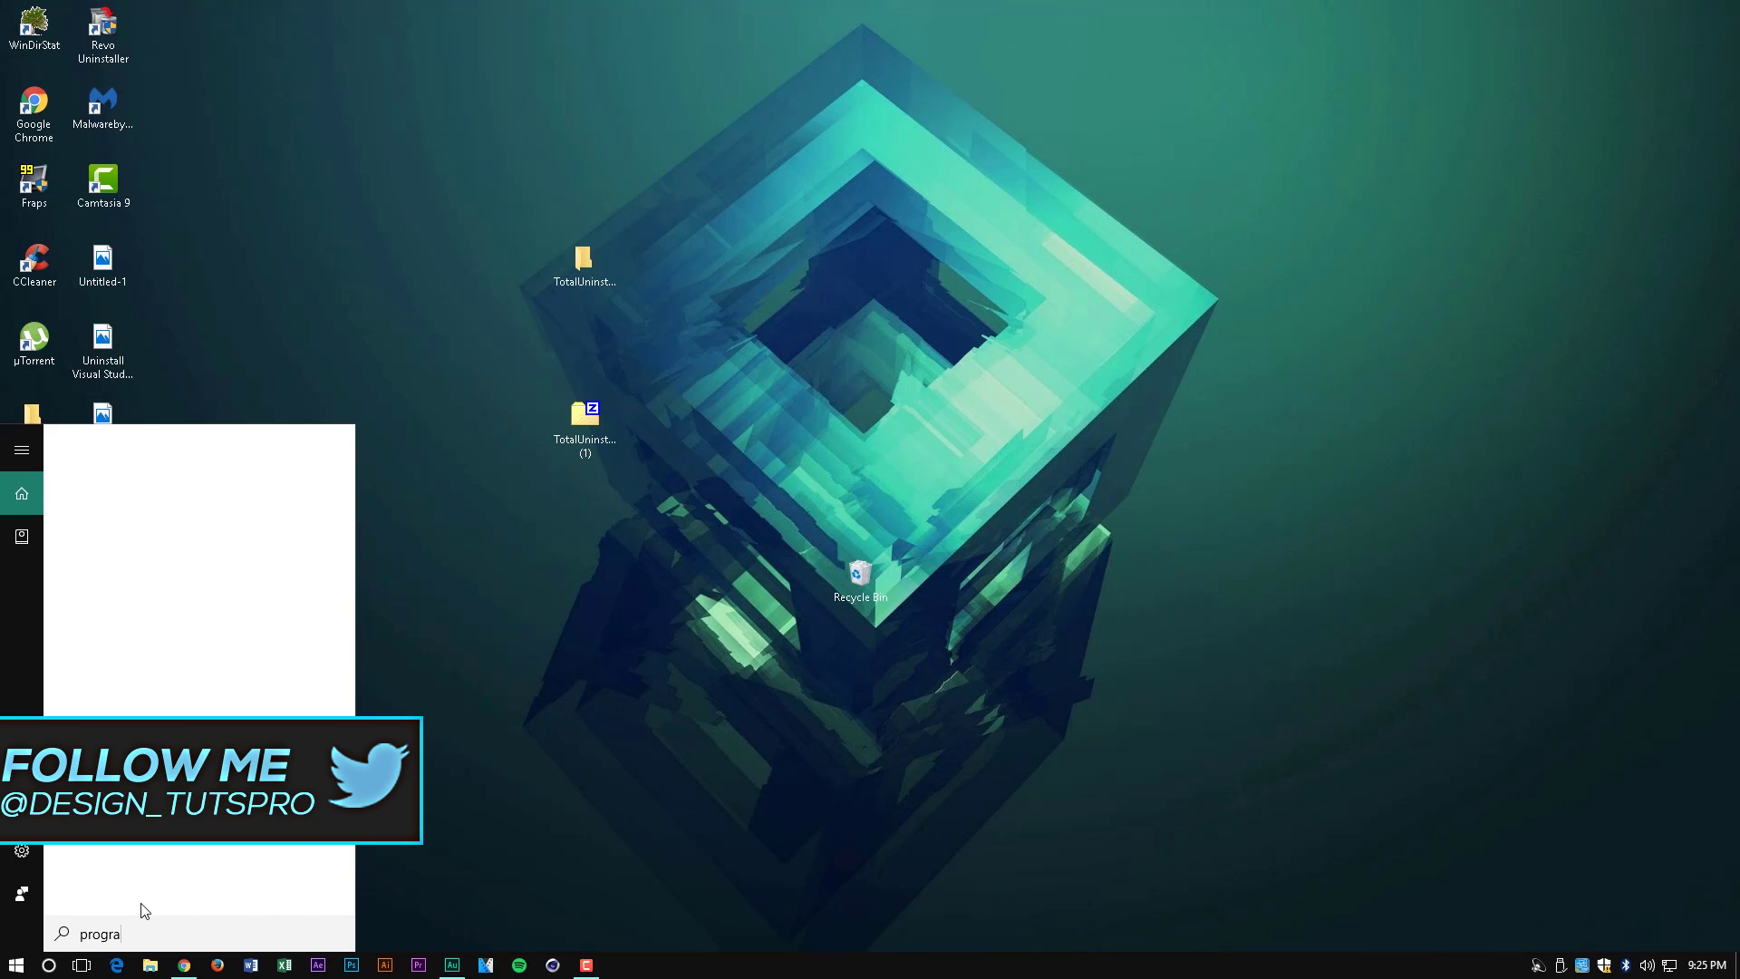
{"action": "type", "text": "ms"}
{"action": "key", "text": "Return"}
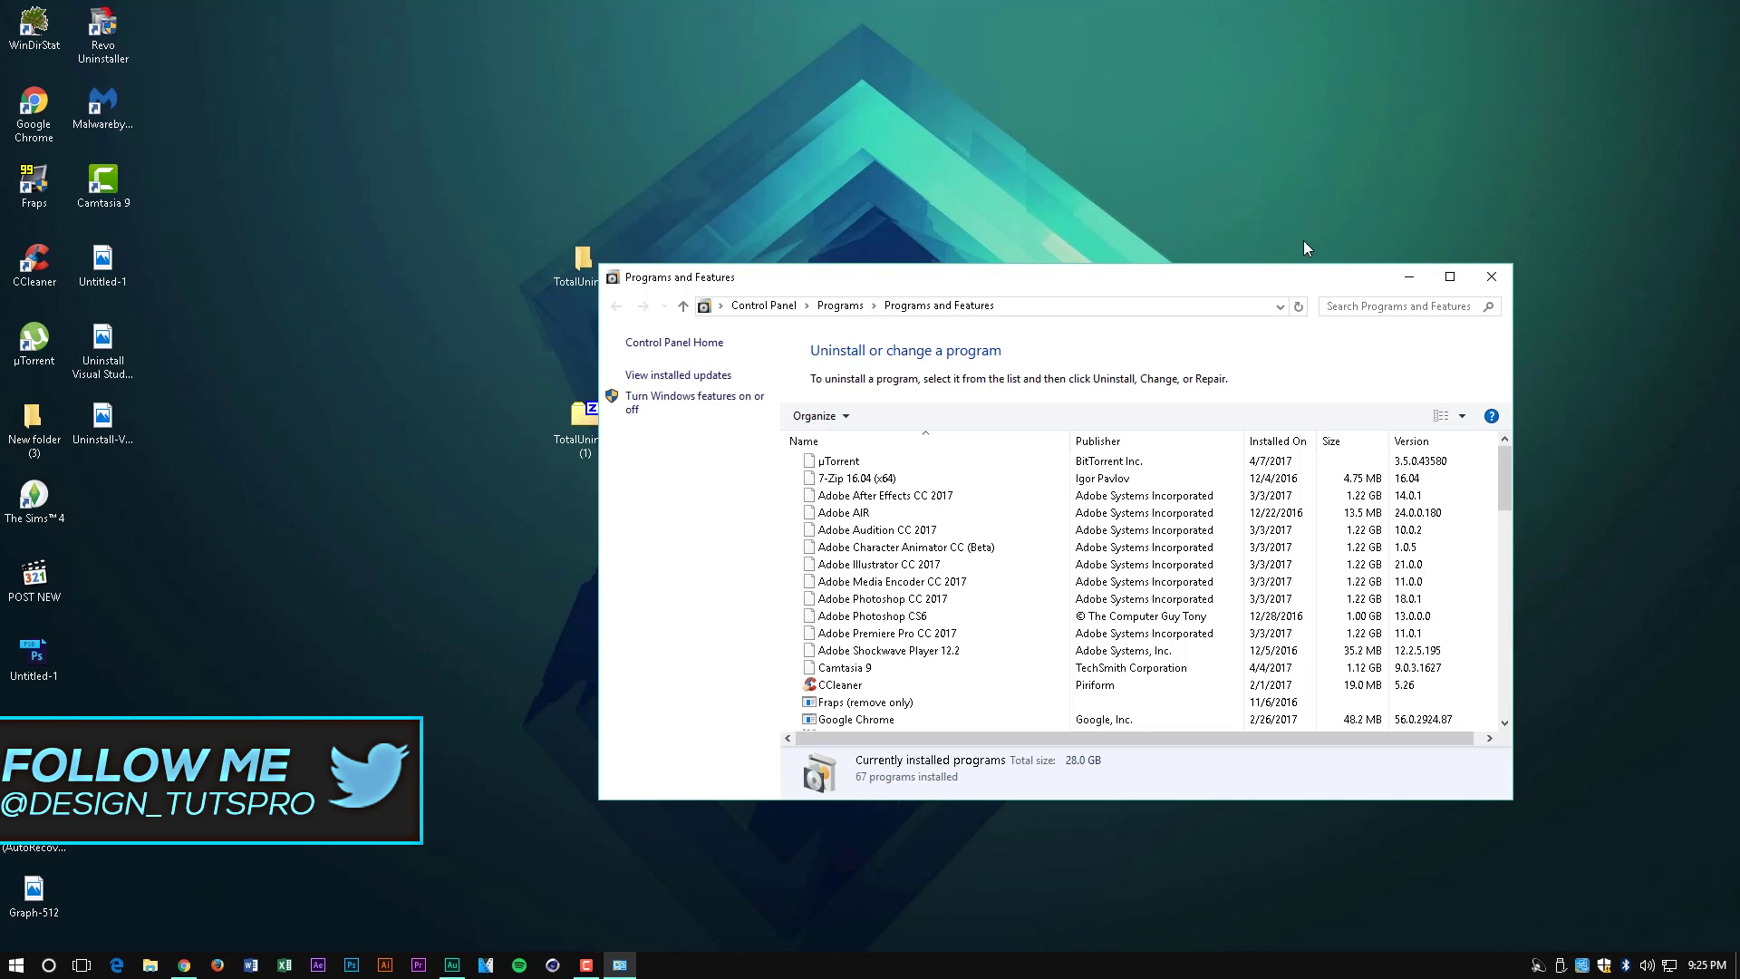
{"action": "left_click", "coordinate": [1450, 276]}
{"action": "scroll", "coordinate": [301, 530], "scroll_direction": "down", "scroll_amount": 6}
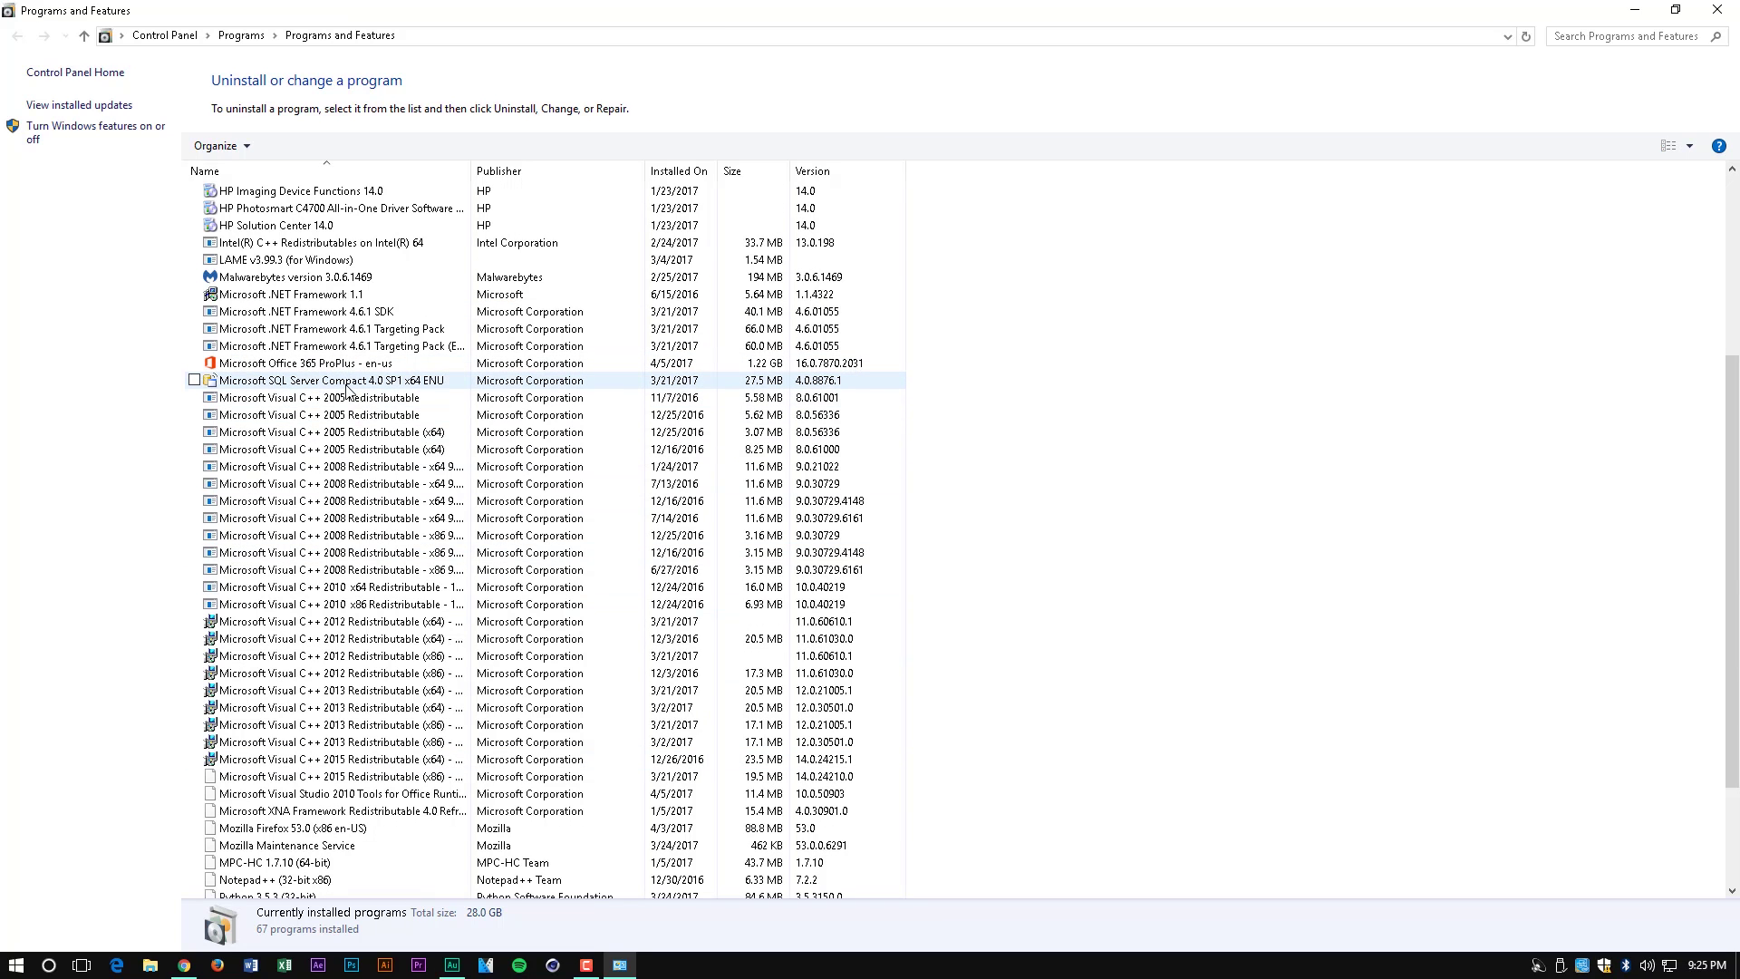
{"action": "scroll", "coordinate": [331, 471], "scroll_direction": "down", "scroll_amount": 2}
{"action": "scroll", "coordinate": [319, 614], "scroll_direction": "up", "scroll_amount": 3}
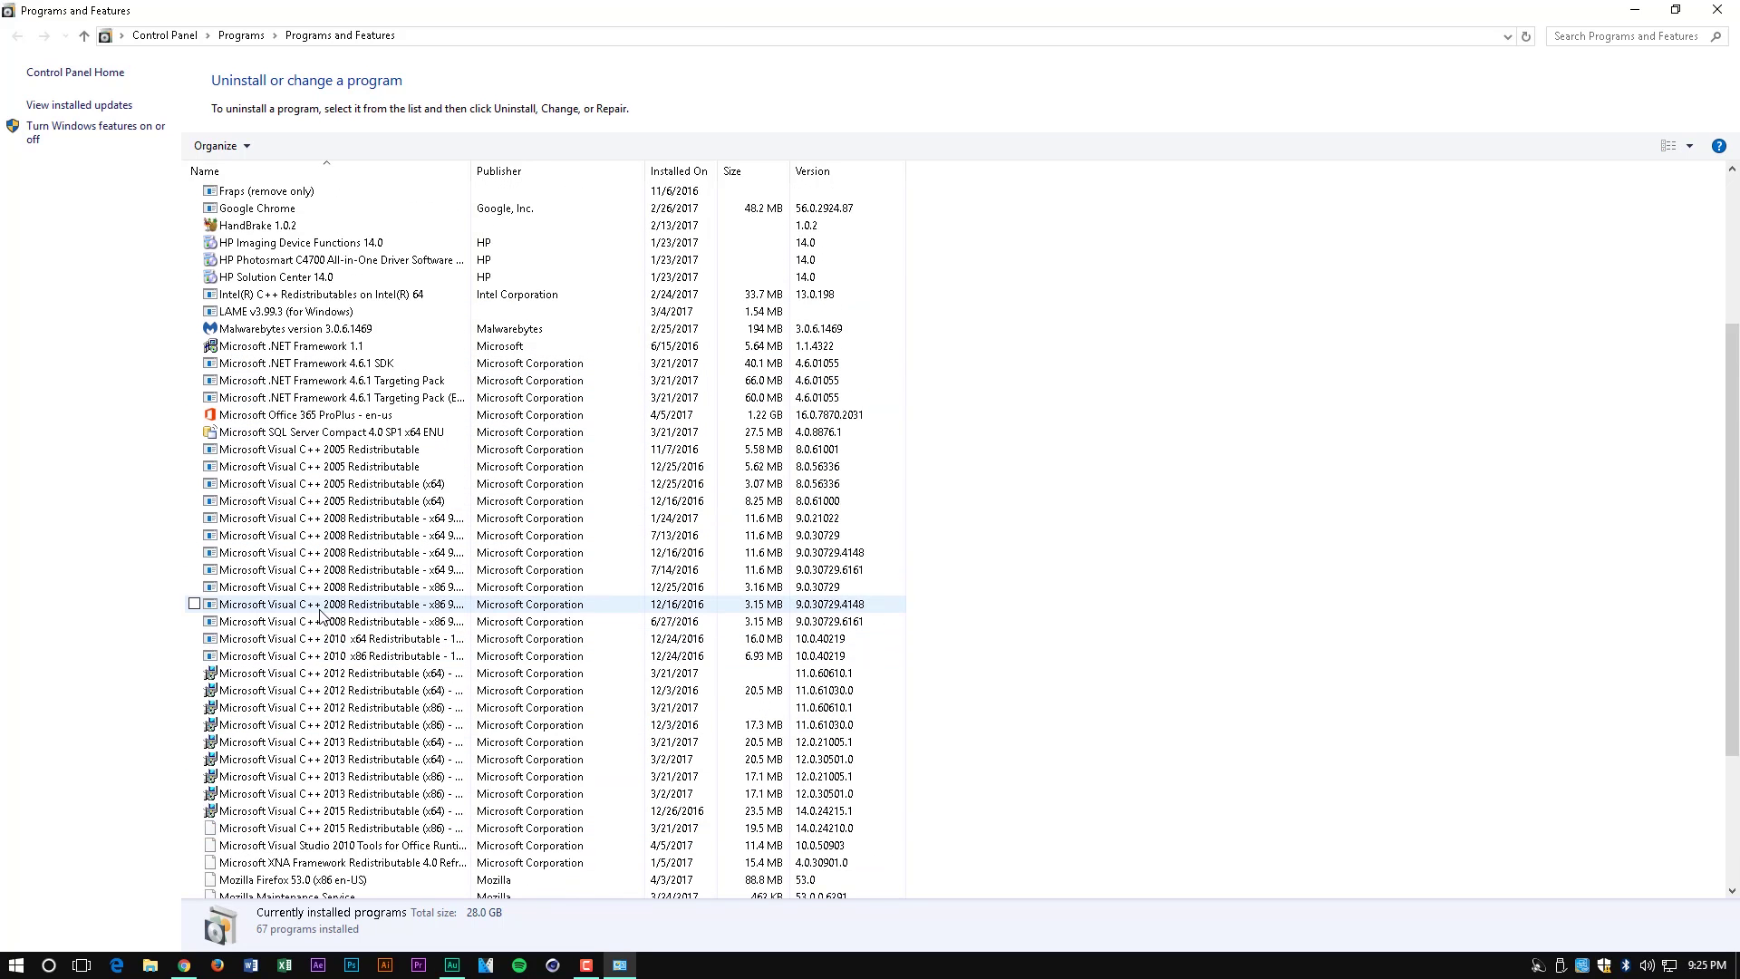
{"action": "scroll", "coordinate": [320, 615], "scroll_direction": "down", "scroll_amount": 3}
{"action": "scroll", "coordinate": [308, 634], "scroll_direction": "down", "scroll_amount": 1}
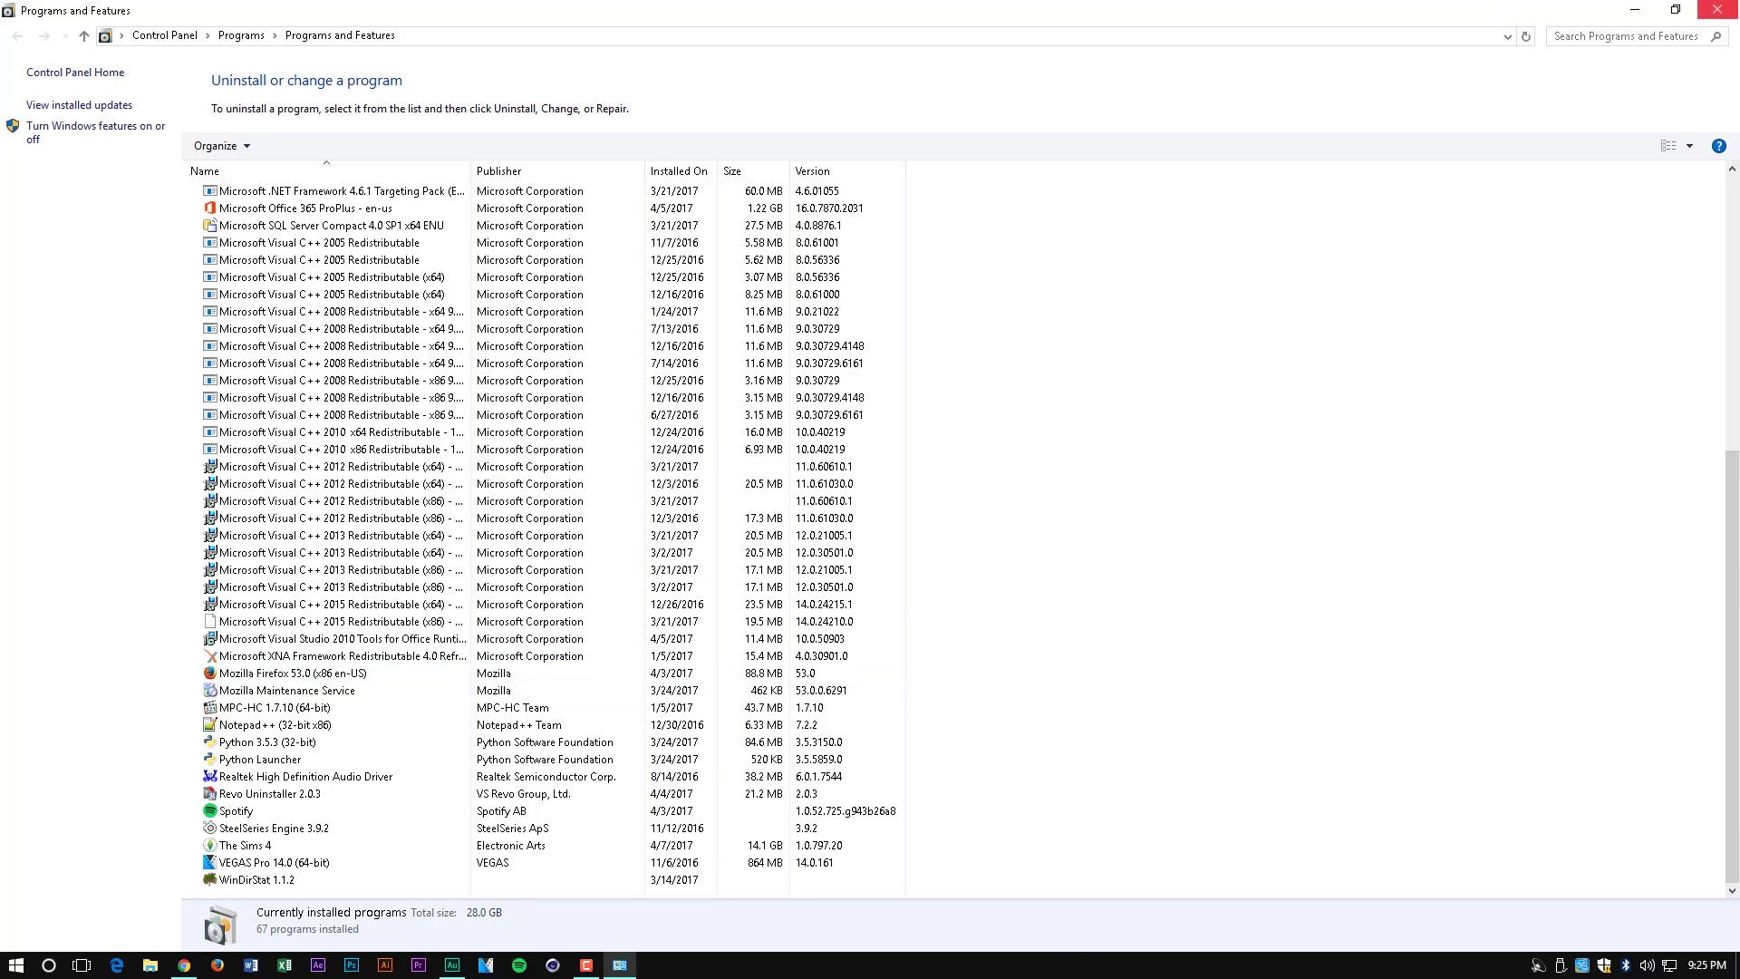
{"action": "left_click", "coordinate": [1717, 9]}
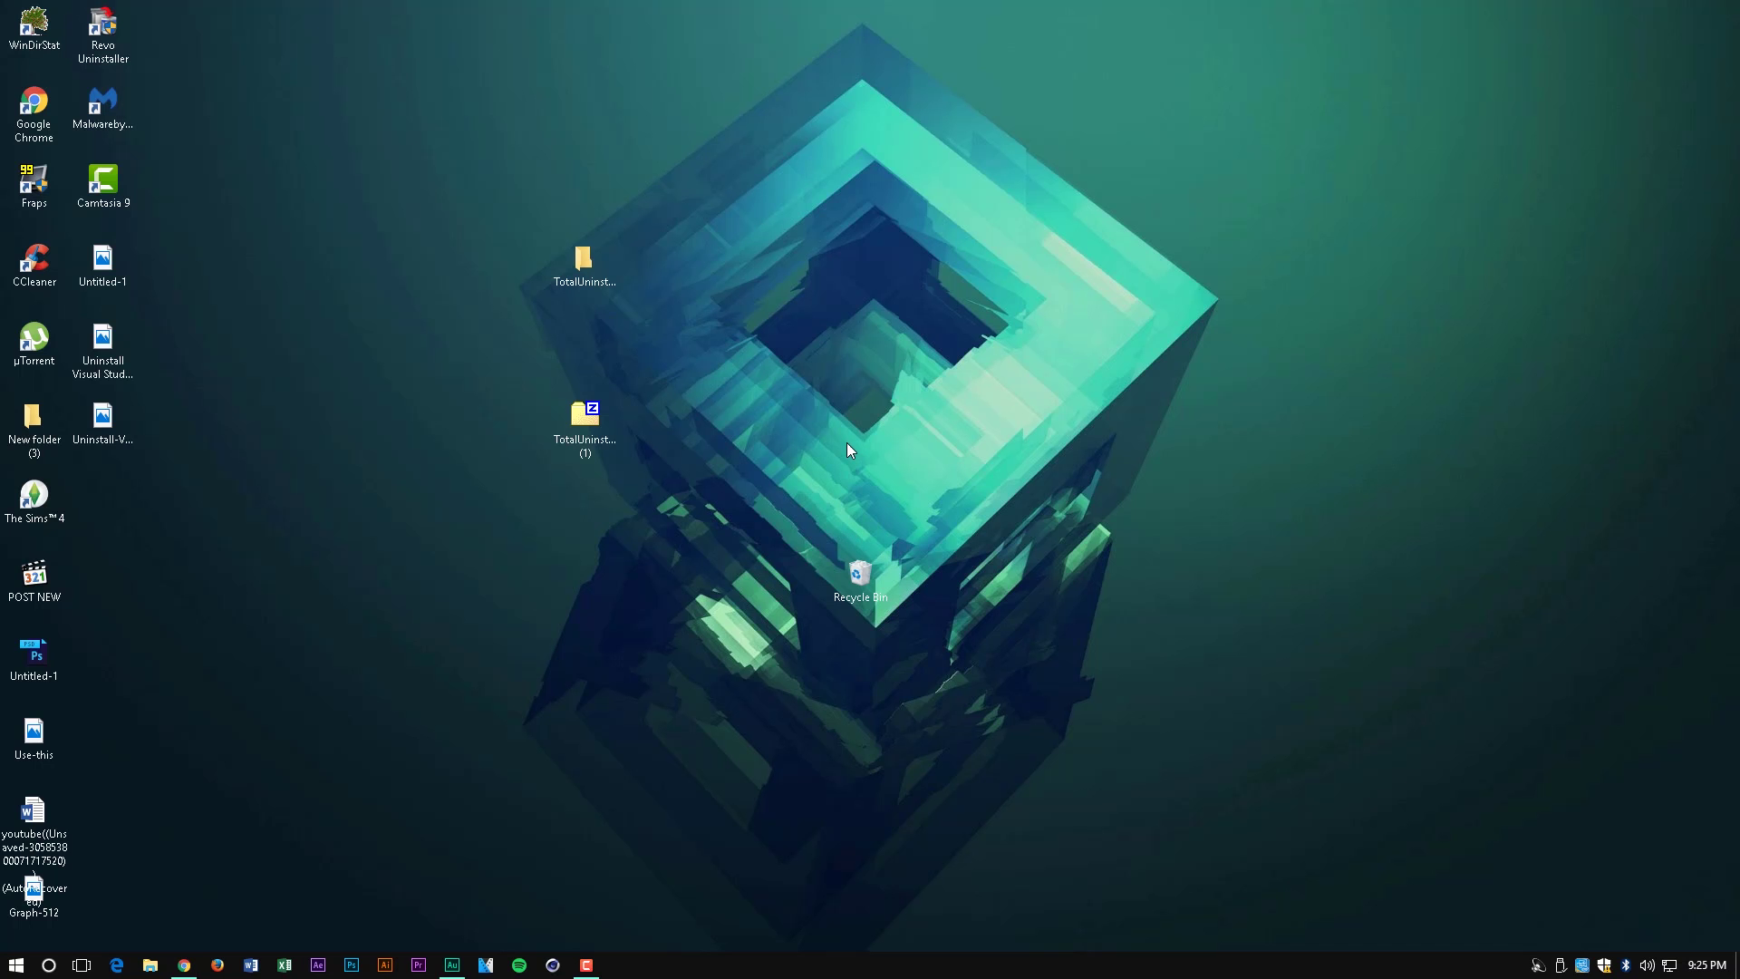